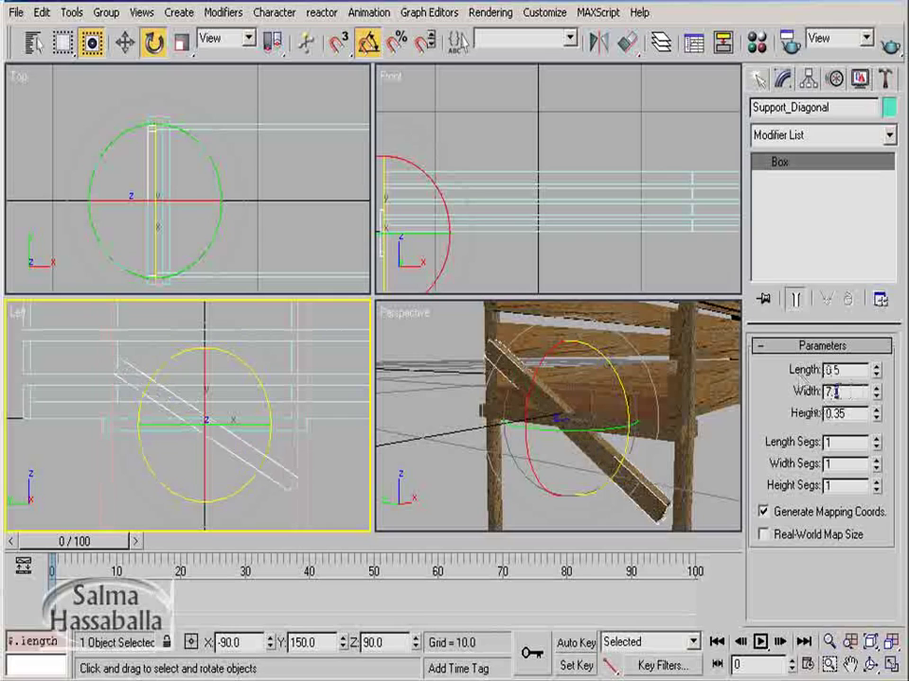
Step: Set the diagonal support's width to 9 and its Z position to -3
{"action": "type", "text": "9"}
{"action": "key", "text": "Return"}
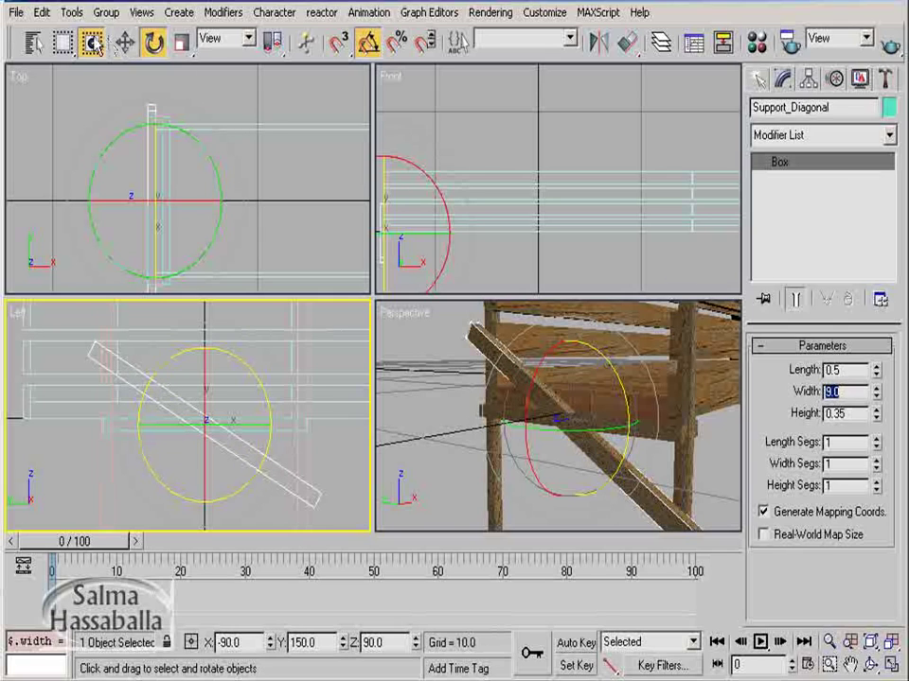
{"action": "left_click", "coordinate": [126, 43]}
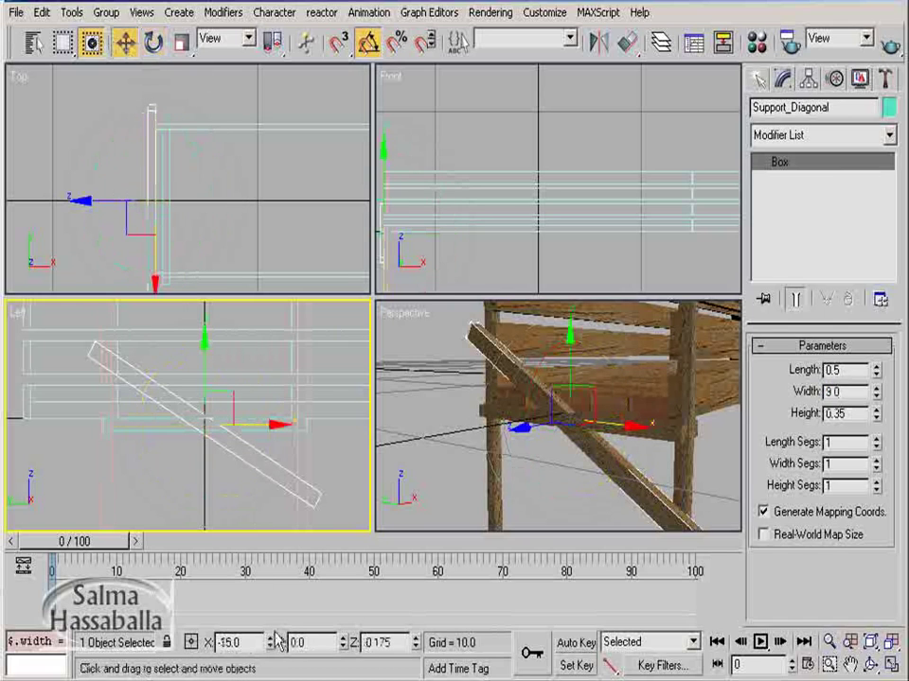
{"action": "left_click_drag", "start_coordinate": [401, 642], "coordinate": [333, 642]}
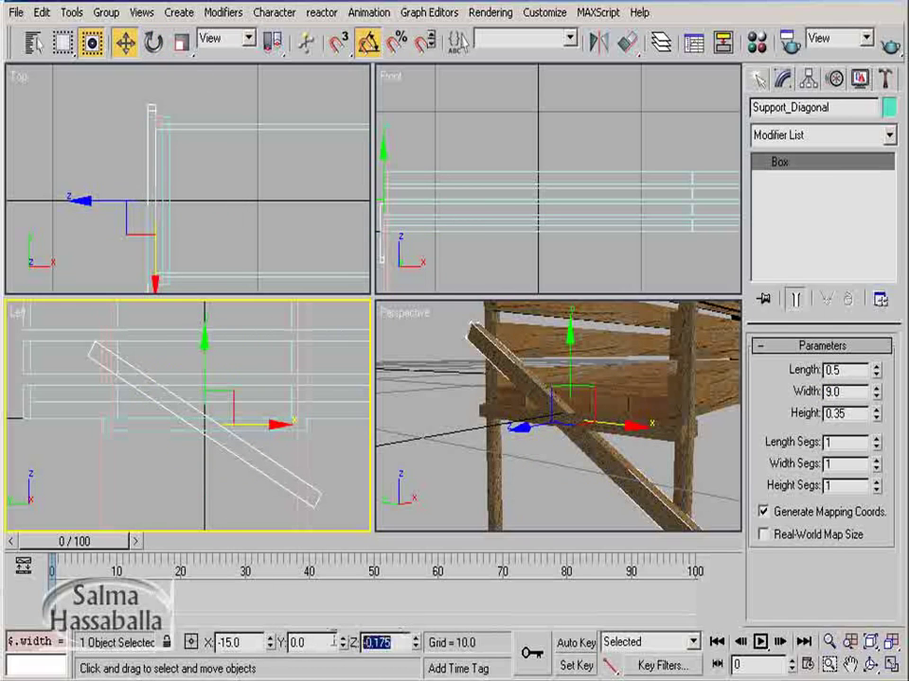
{"action": "type", "text": "-3"}
{"action": "key", "text": "Return"}
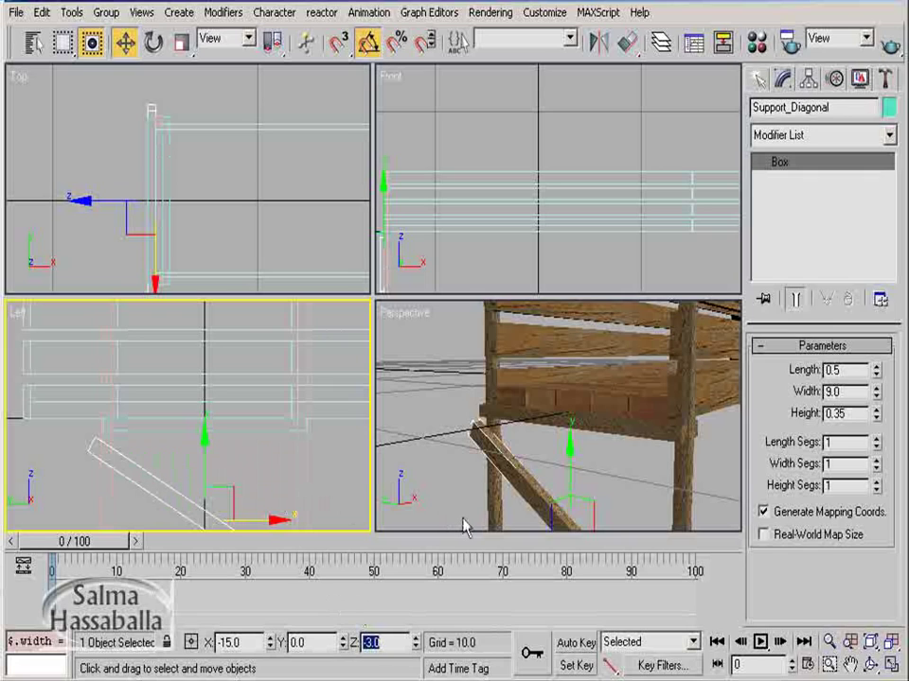
Step: Clone the diagonal support as an instance rotated 60 degrees in the Left view, so the two beams form an X
{"action": "scroll", "coordinate": [229, 448], "scroll_direction": "down", "scroll_amount": 3}
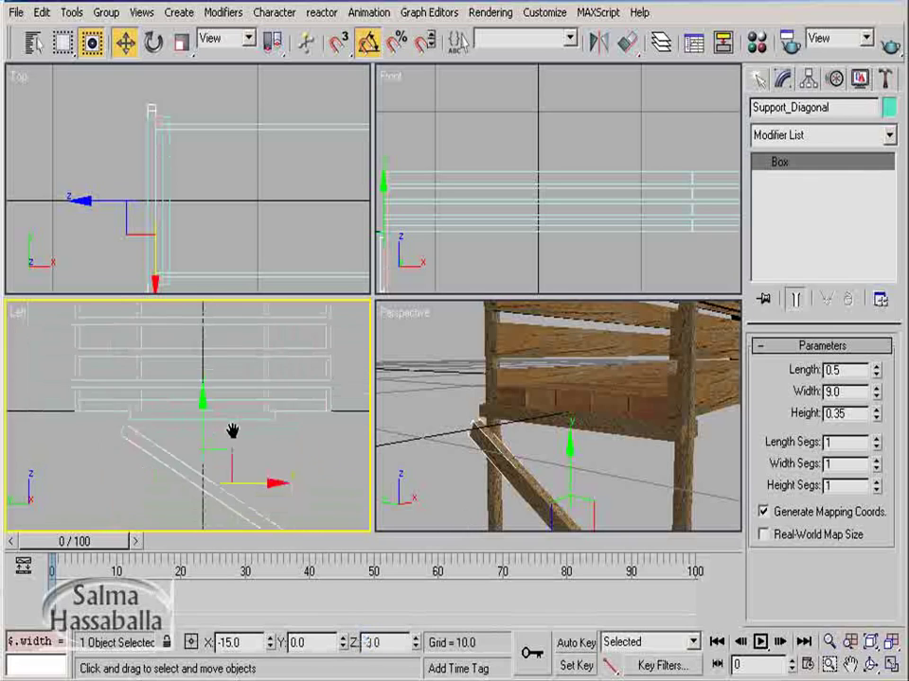
{"action": "middle_click_drag", "start_coordinate": [231, 432], "coordinate": [229, 411]}
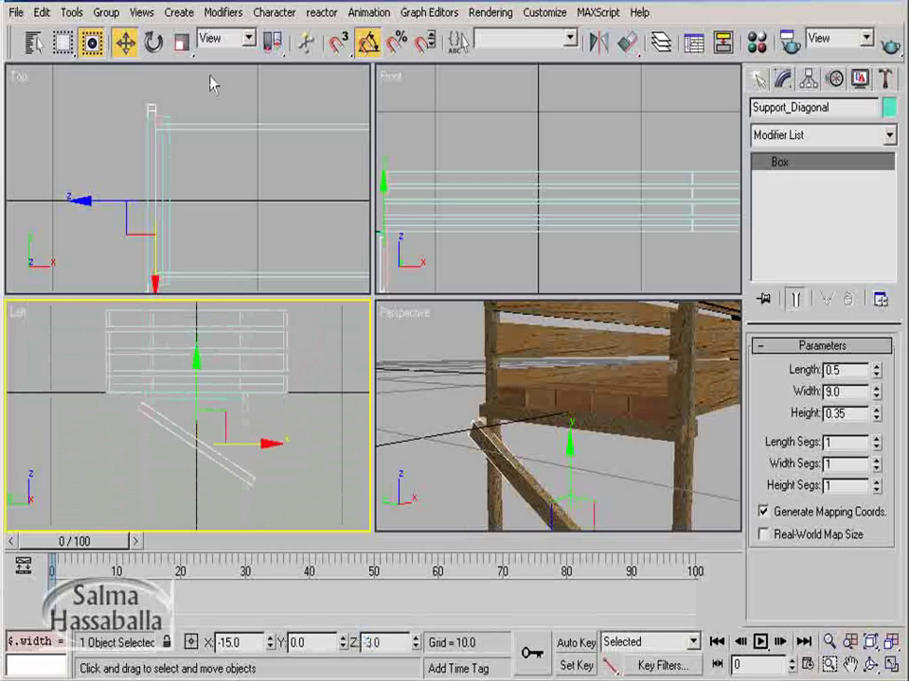
{"action": "left_click", "coordinate": [152, 44]}
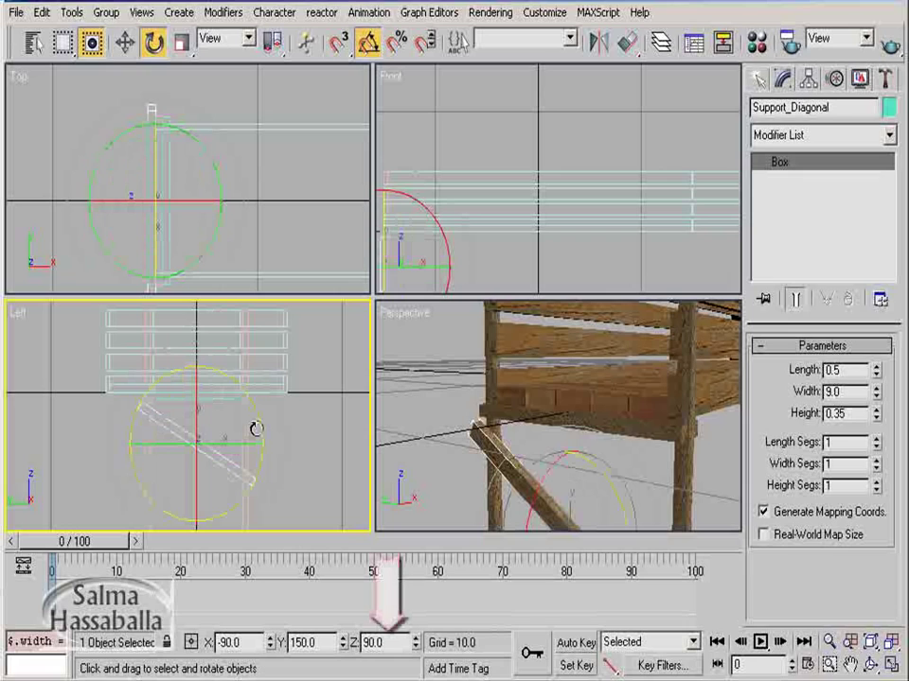
{"action": "mouse_move", "coordinate": [257, 429]}
{"action": "left_mouse_down", "text": "shift"}
{"action": "mouse_move", "coordinate": [262, 363]}
{"action": "mouse_move", "coordinate": [264, 371]}
{"action": "left_mouse_up", "text": "shift"}
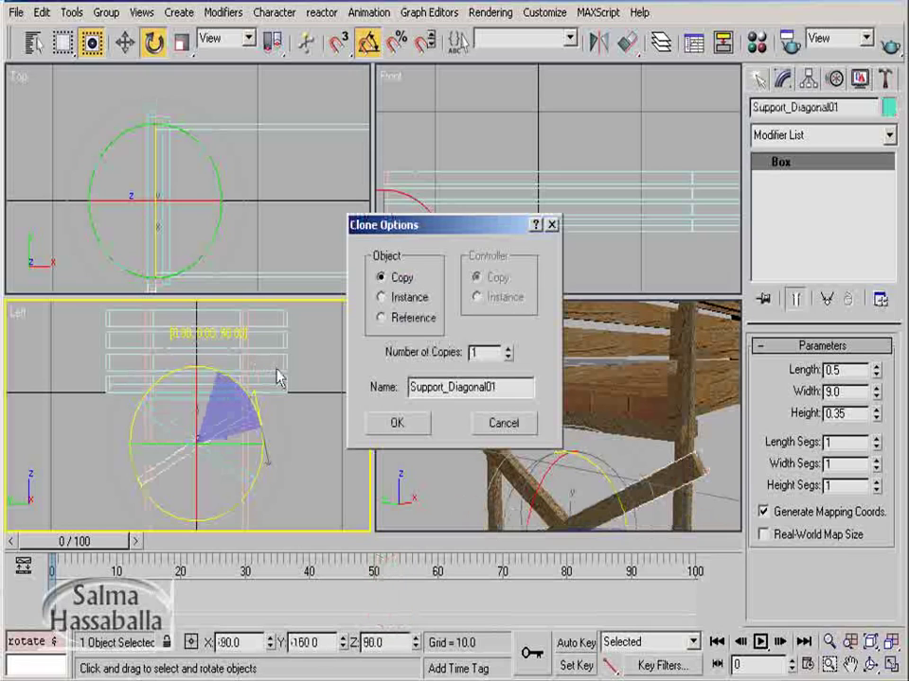
{"action": "left_click", "coordinate": [381, 298]}
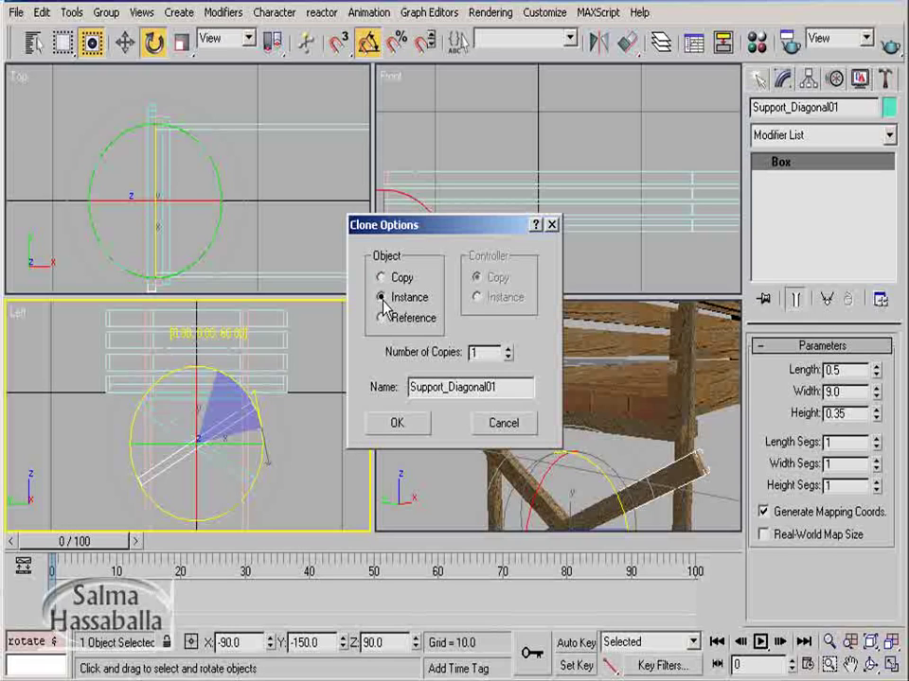
{"action": "left_click", "coordinate": [392, 426]}
{"action": "left_click", "coordinate": [397, 426]}
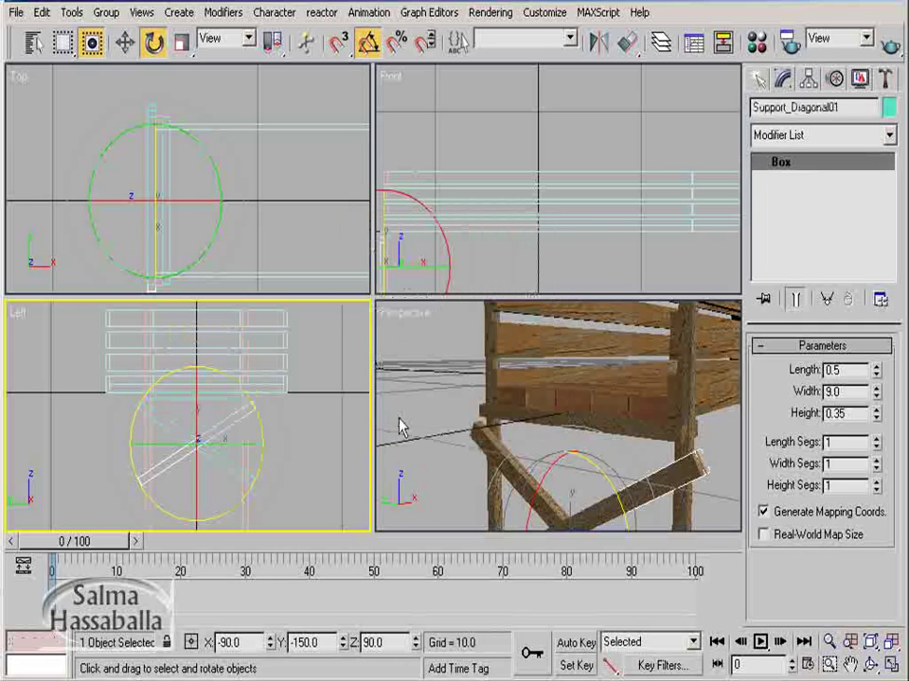
Step: Align the cloned diagonal to Column01 on X position only, matching its minimum to the column's maximum
{"action": "middle_click_drag", "start_coordinate": [445, 436], "coordinate": [511, 428], "text": "alt"}
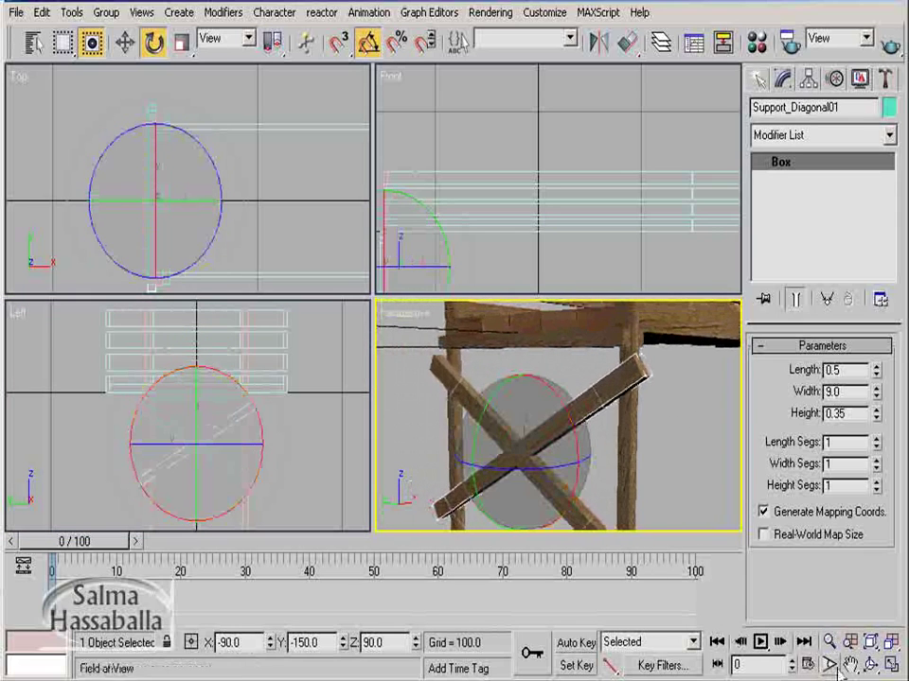
{"action": "left_click", "coordinate": [869, 665]}
{"action": "left_click_drag", "start_coordinate": [560, 429], "coordinate": [535, 440]}
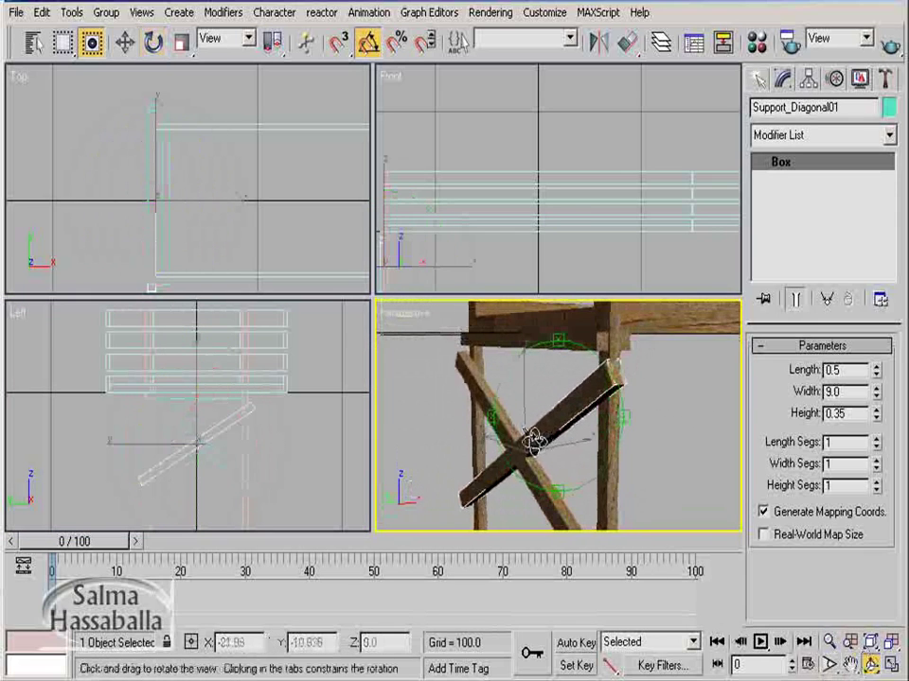
{"action": "left_click", "coordinate": [633, 47]}
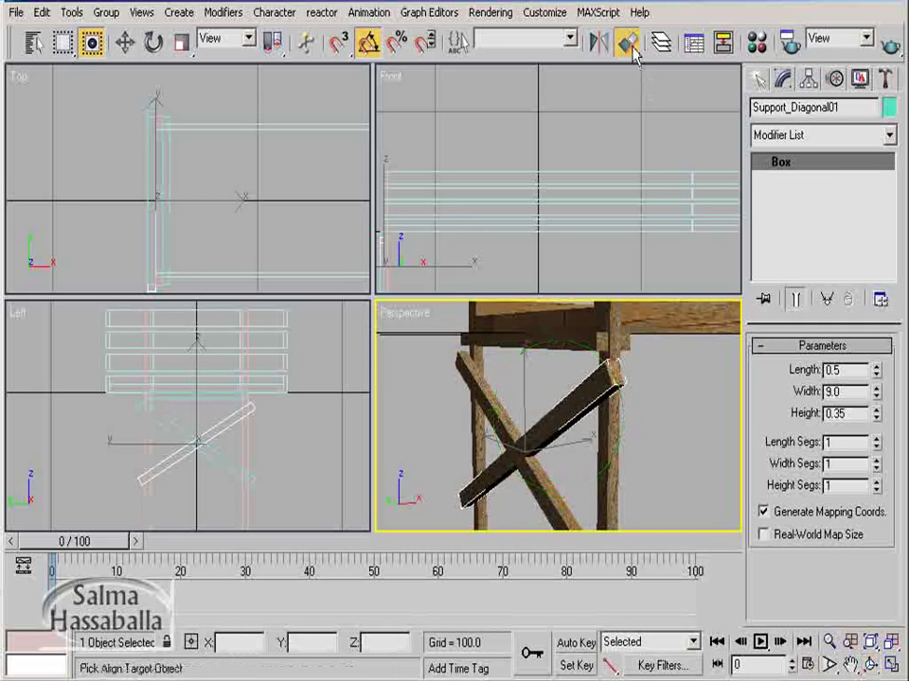
{"action": "left_click", "coordinate": [617, 456]}
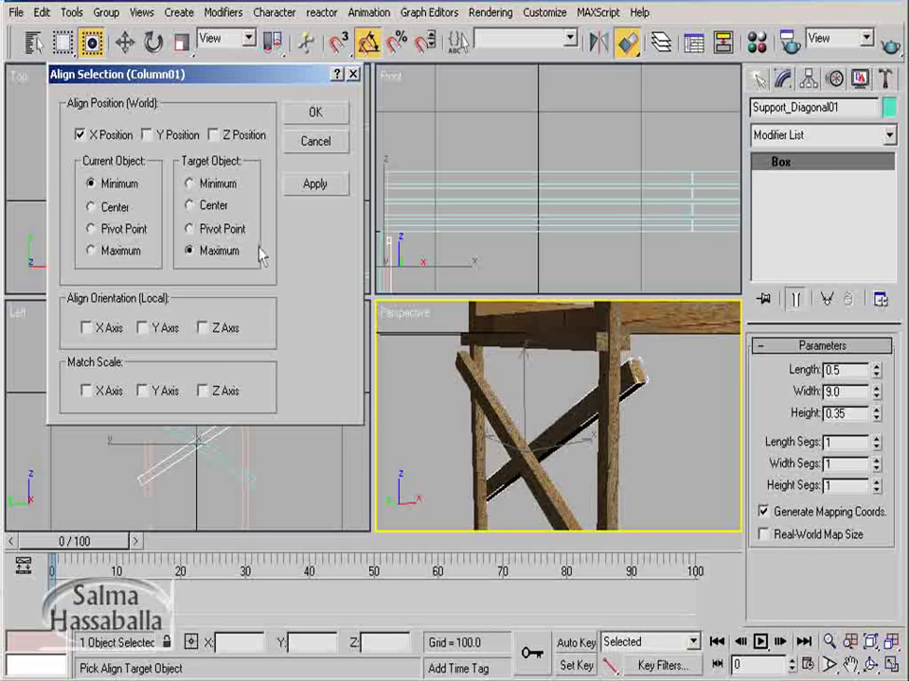
{"action": "left_click", "coordinate": [313, 114]}
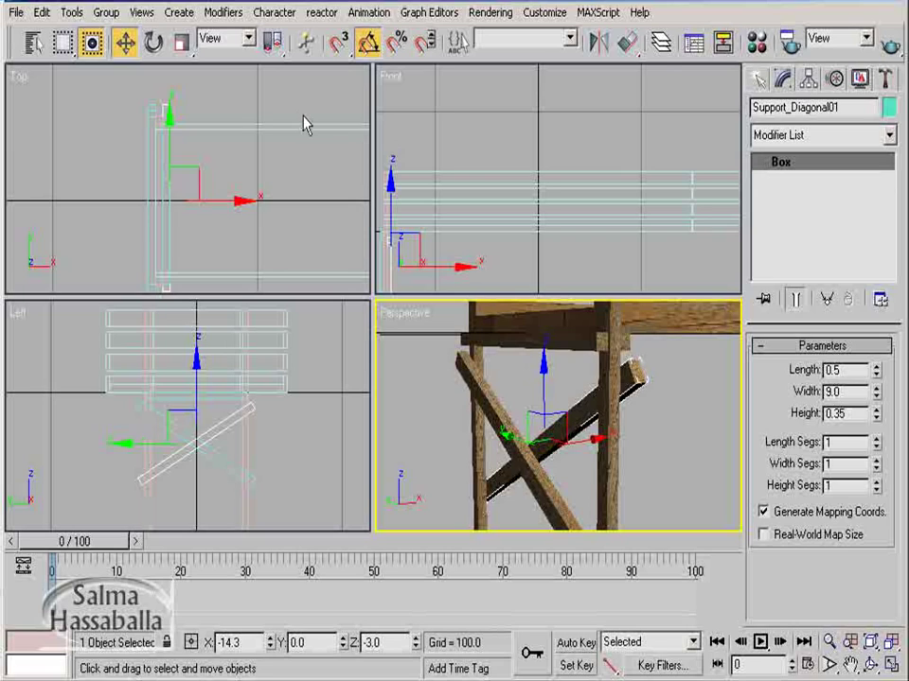
Step: Select both diagonal supports together and isolate them from the rest of the scene
{"action": "left_click", "coordinate": [756, 79]}
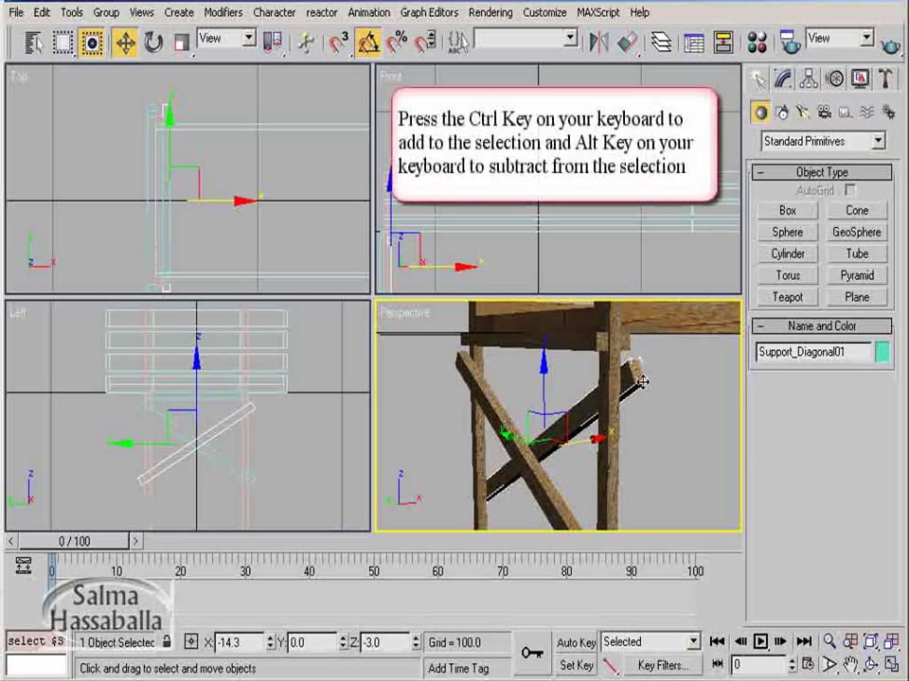
{"action": "left_click", "coordinate": [545, 498], "text": "ctrl"}
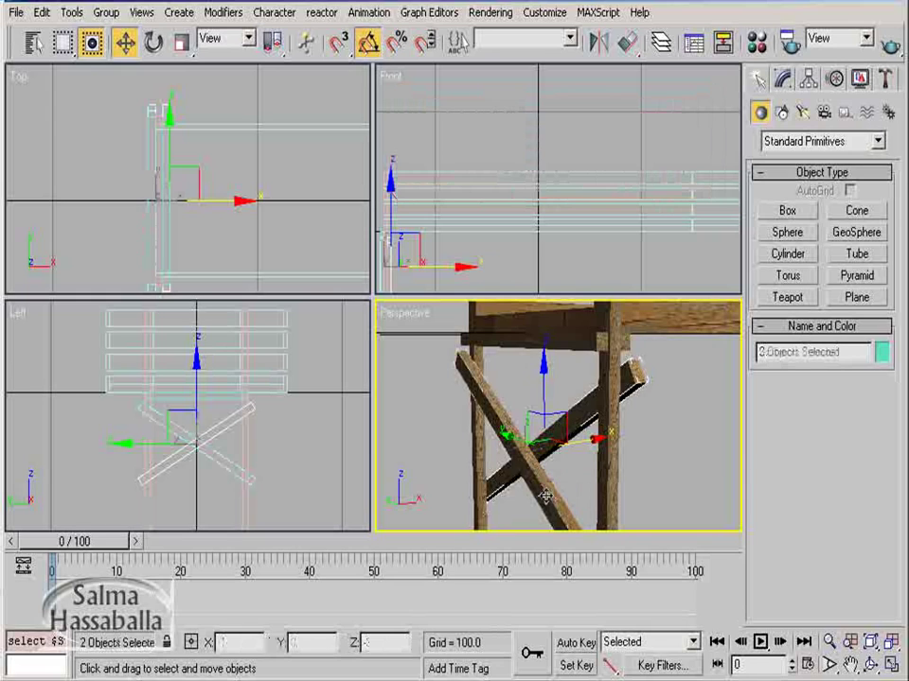
{"action": "right_click", "coordinate": [545, 497]}
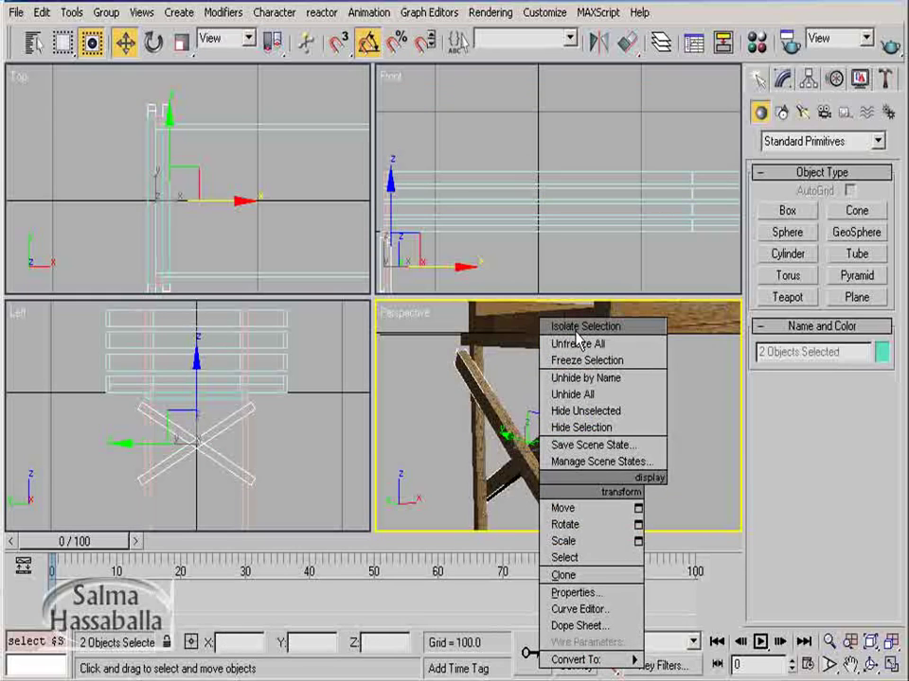
{"action": "left_click", "coordinate": [574, 327]}
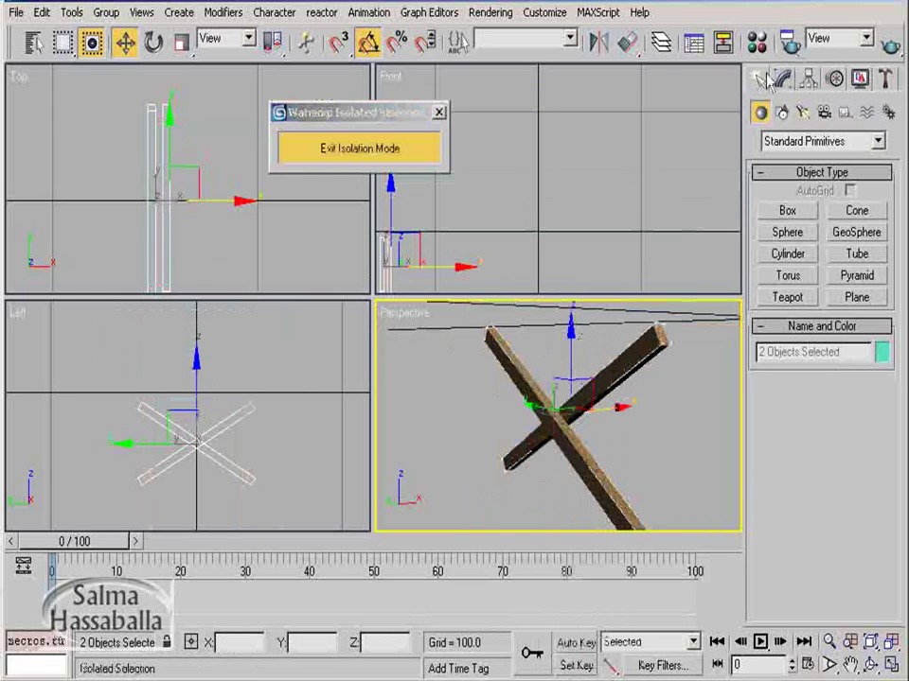
Step: Create a box in the Top view filling the gap between the two diagonals, about 1.61 long, 0.37 wide and 0.89 high
{"action": "left_click", "coordinate": [788, 211]}
{"action": "scroll", "coordinate": [209, 194], "scroll_direction": "up", "scroll_amount": 5}
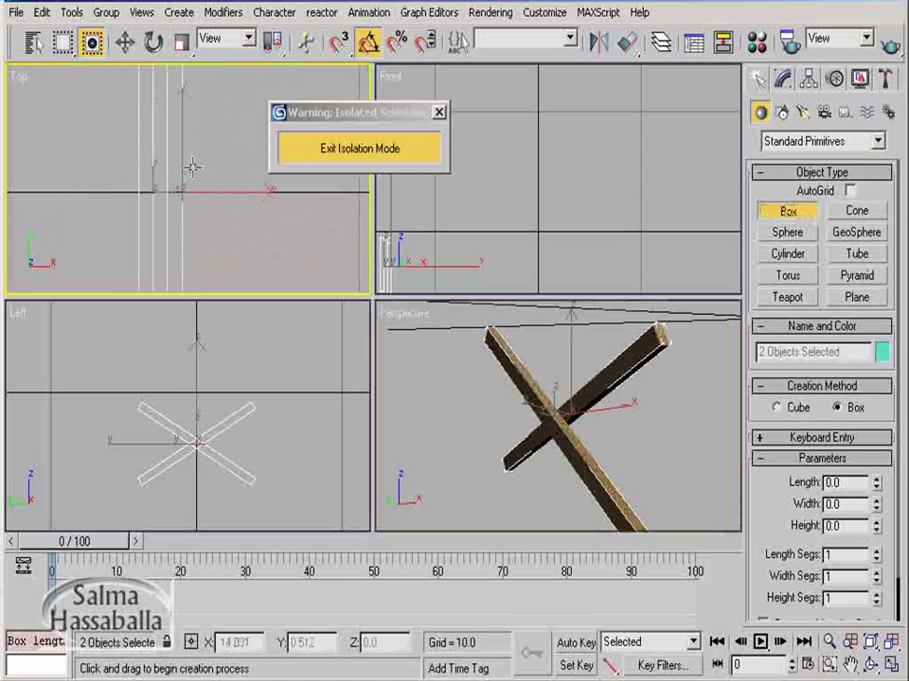
{"action": "scroll", "coordinate": [197, 168], "scroll_direction": "up", "scroll_amount": 3}
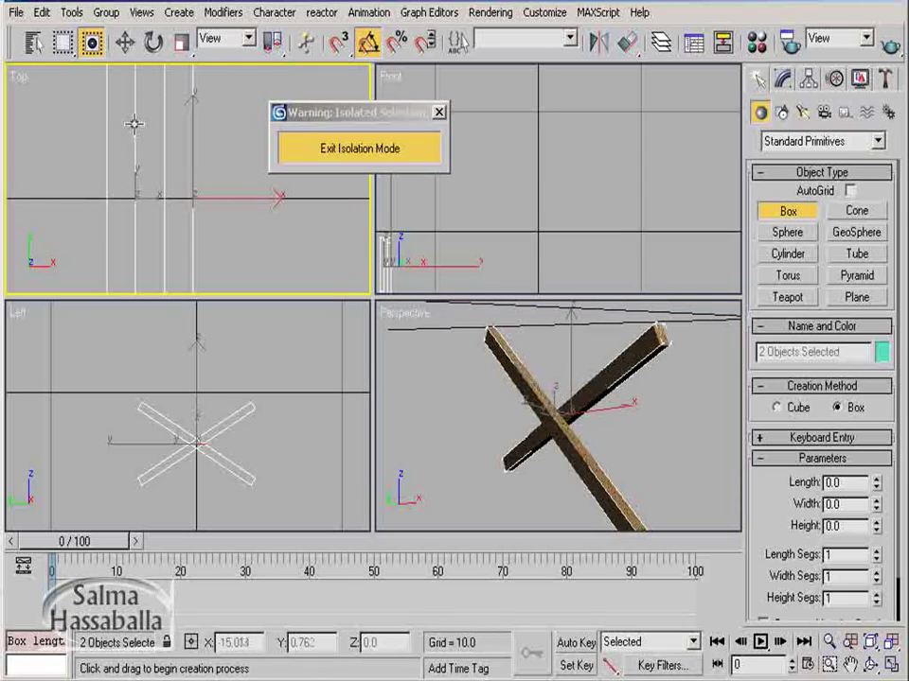
{"action": "left_click_drag", "start_coordinate": [134, 121], "coordinate": [163, 274]}
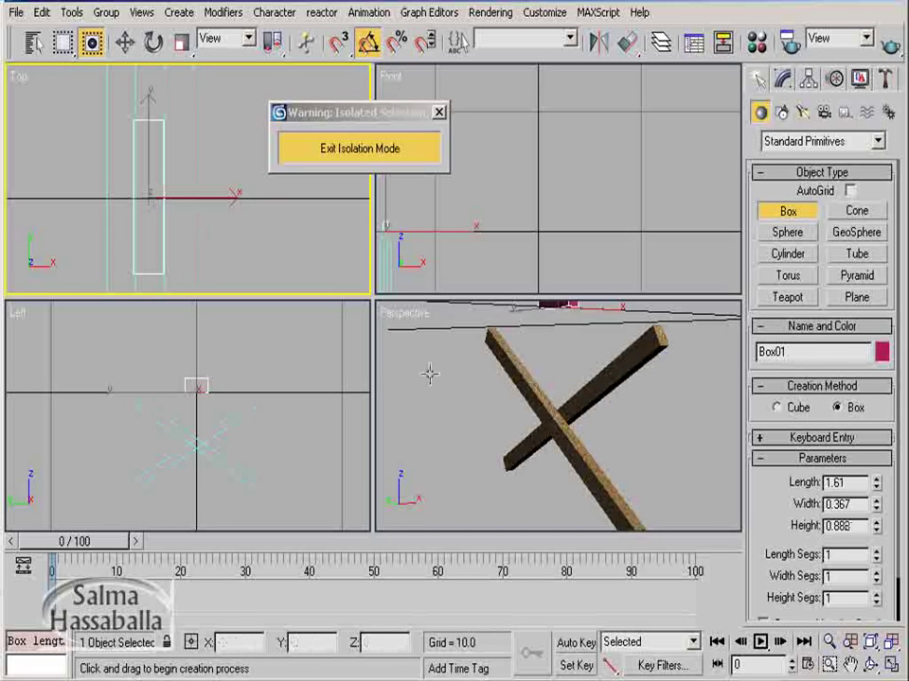
Step: Set the new box's length to 1.5, width to 0.35 and height to 1.5
{"action": "left_click_drag", "start_coordinate": [846, 483], "coordinate": [784, 485]}
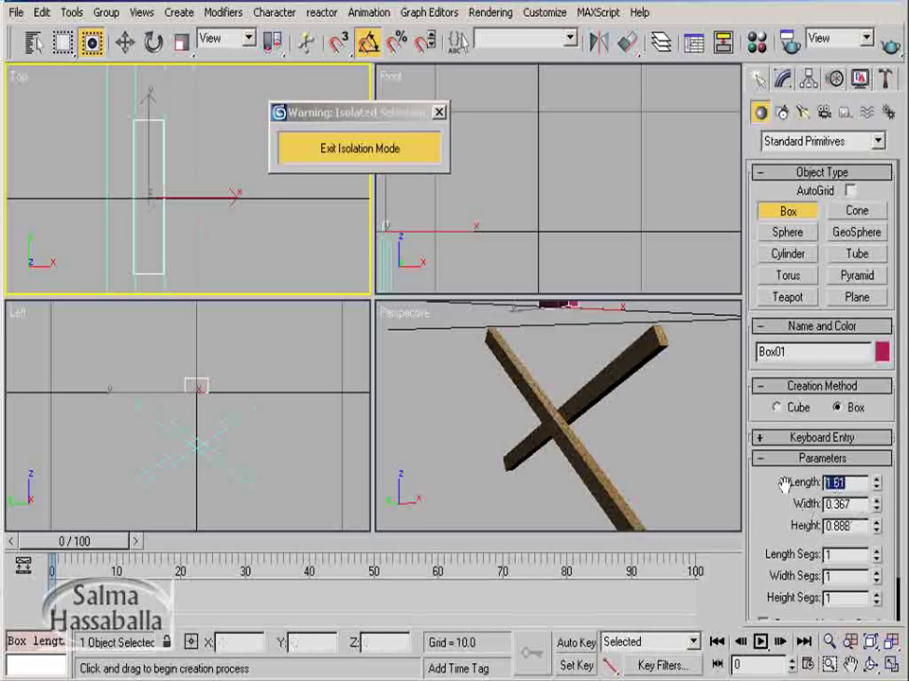
{"action": "type", "text": "1.5"}
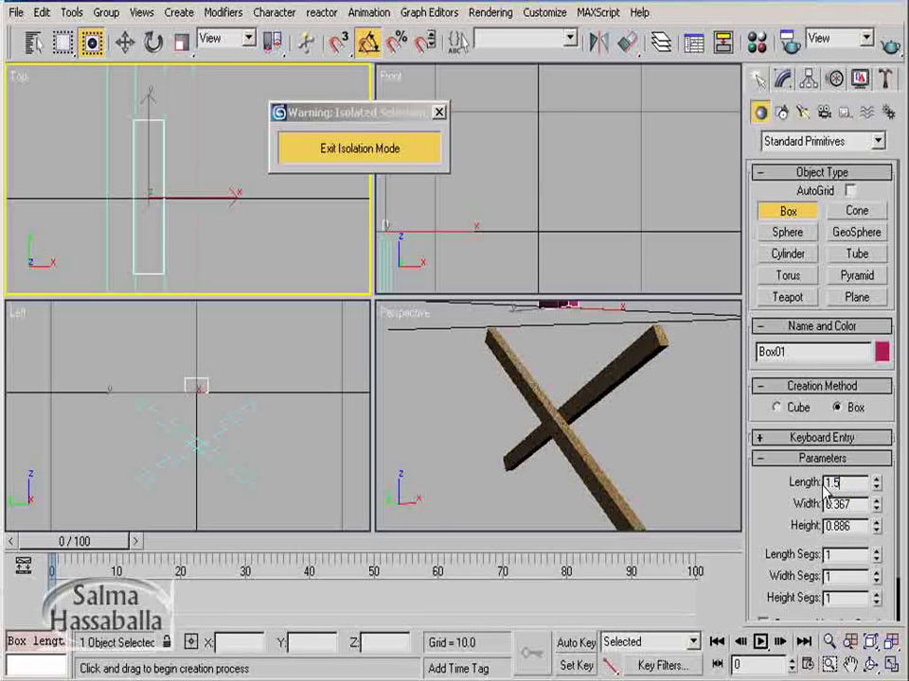
{"action": "left_click_drag", "start_coordinate": [849, 505], "coordinate": [821, 504]}
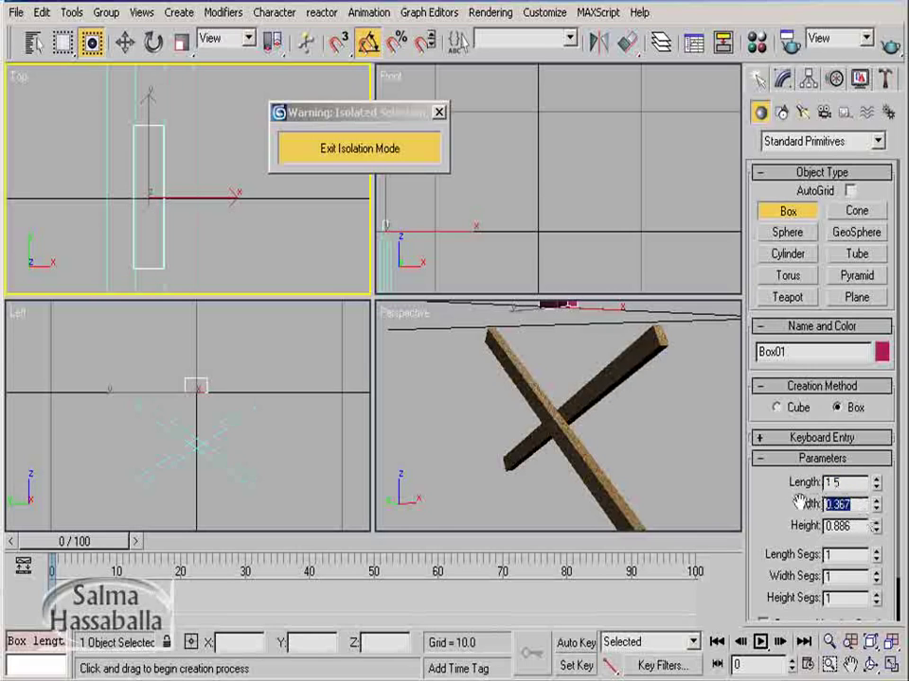
{"action": "type", "text": "1"}
{"action": "key", "text": "Tab"}
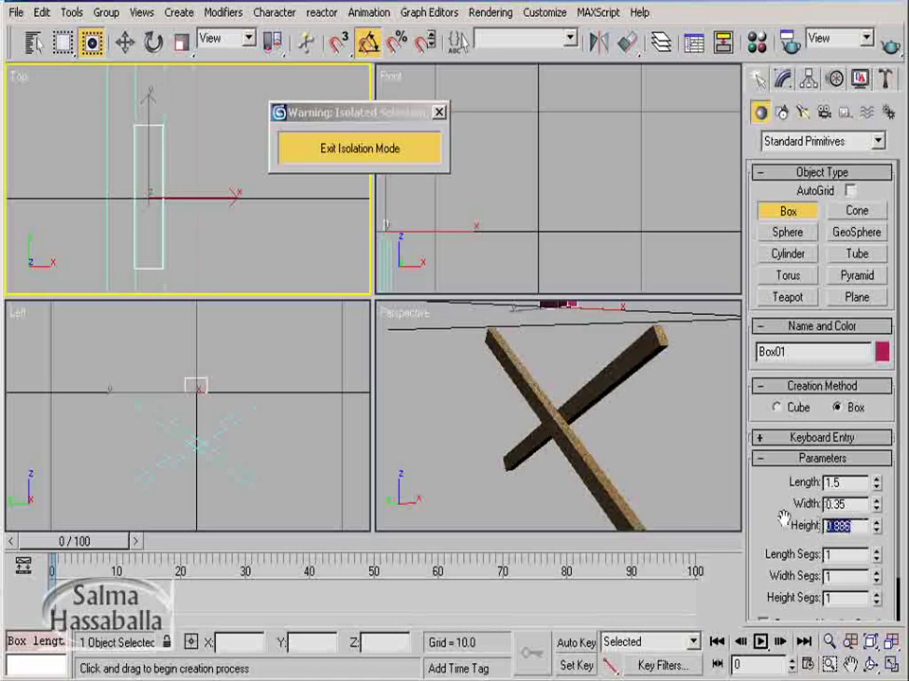
{"action": "type", "text": "1.5"}
{"action": "key", "text": "Return"}
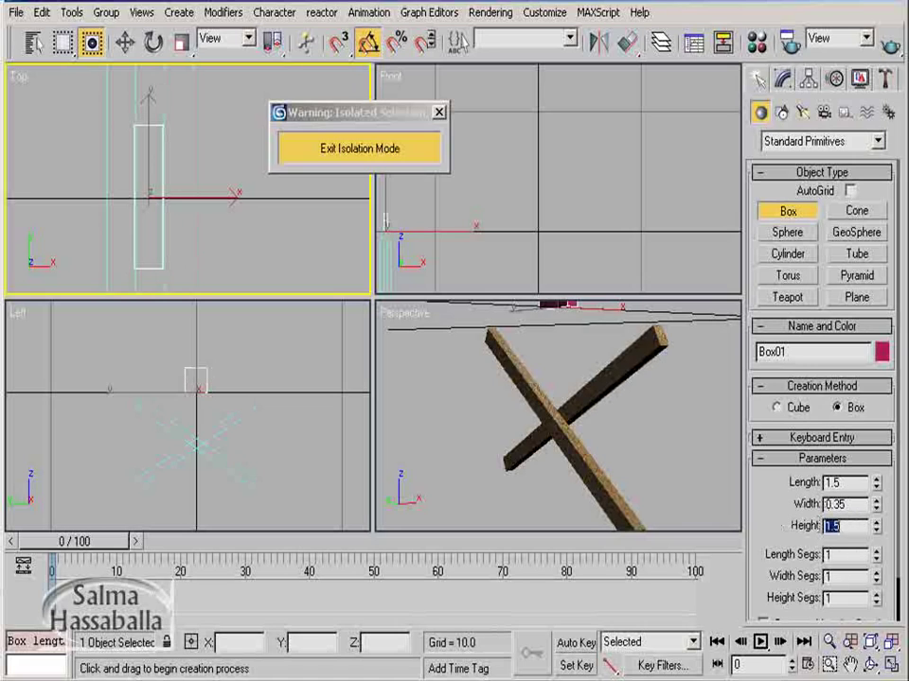
Step: Align the box to Support_Diagonal center to center on Y and Z position, leaving X position out
{"action": "middle_click_drag", "start_coordinate": [651, 455], "coordinate": [651, 489], "text": "alt"}
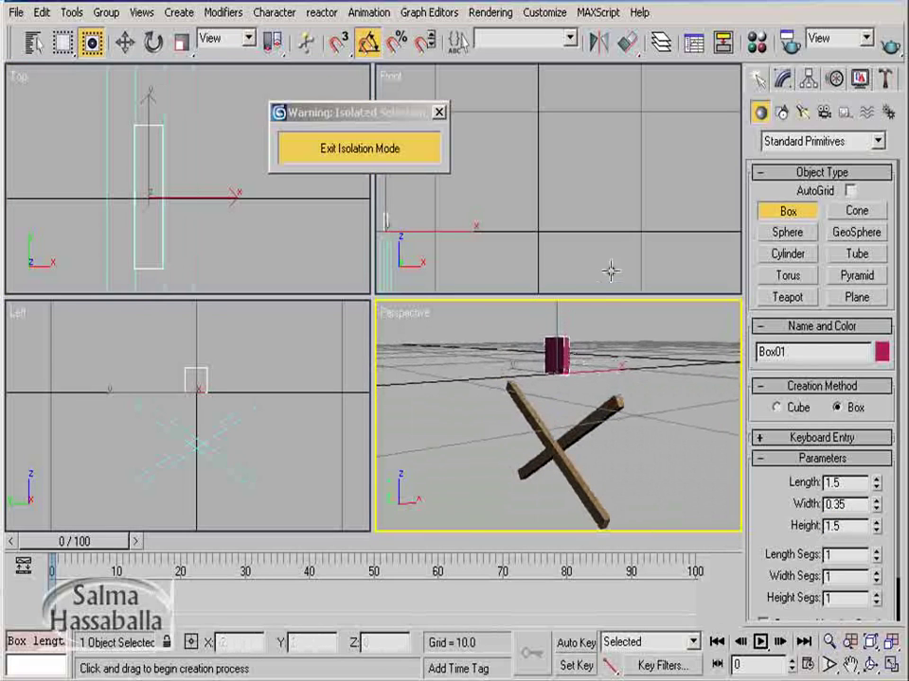
{"action": "left_click", "coordinate": [628, 43]}
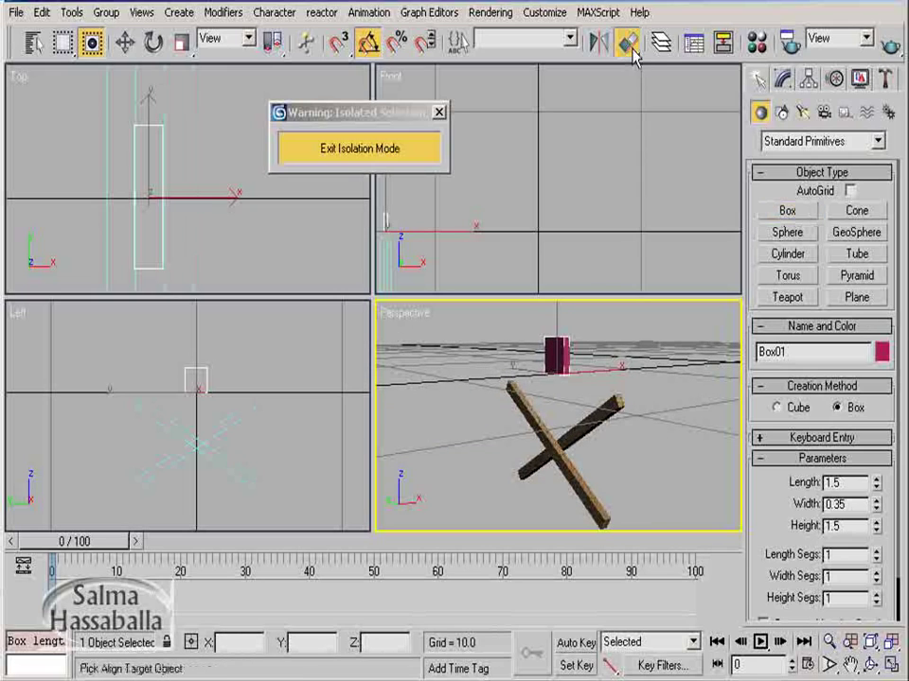
{"action": "left_click", "coordinate": [596, 507]}
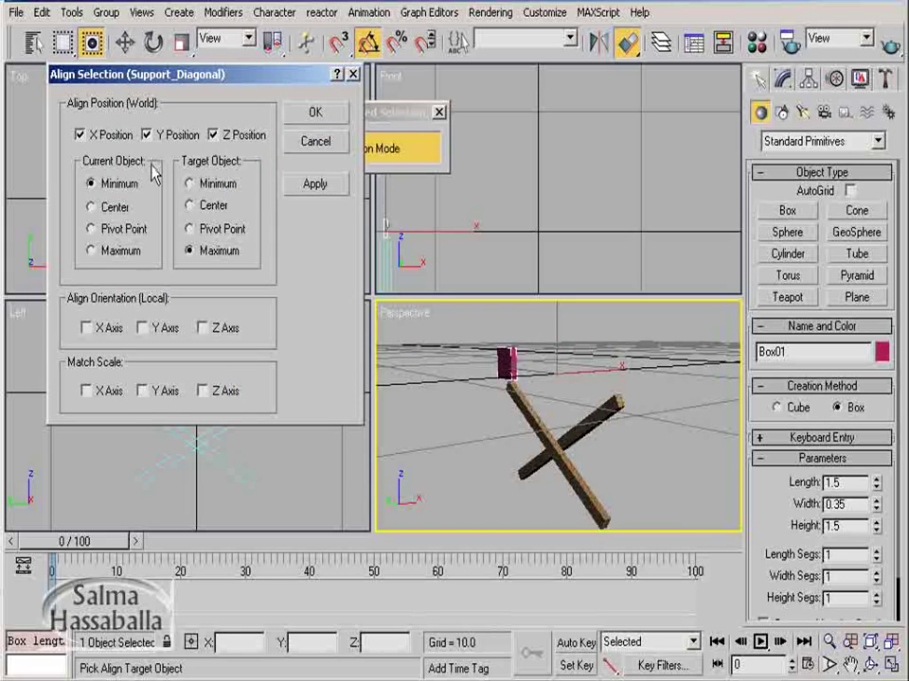
{"action": "left_click", "coordinate": [80, 136]}
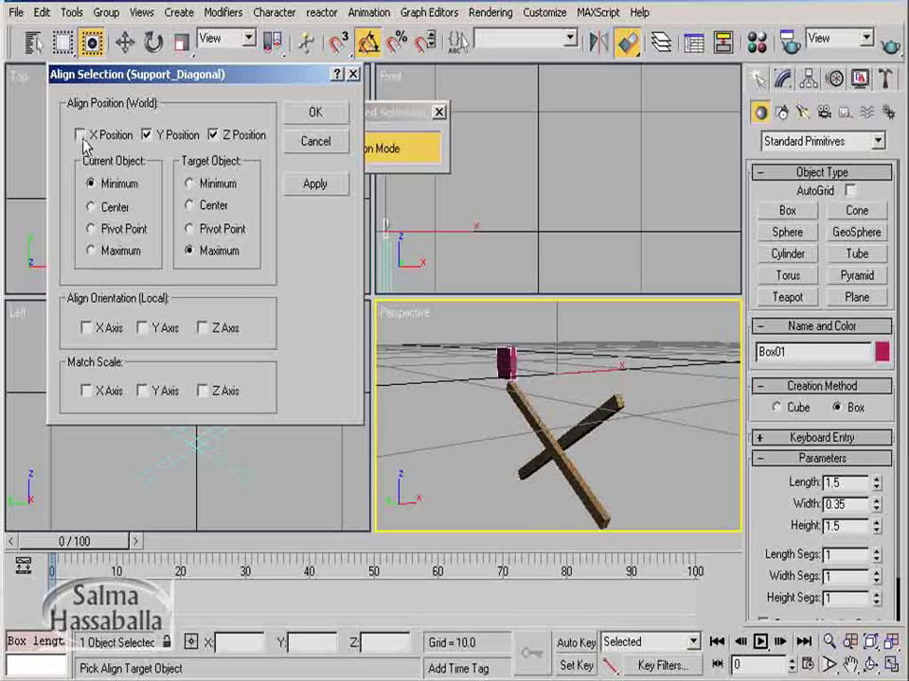
{"action": "left_click", "coordinate": [92, 206]}
{"action": "left_click", "coordinate": [200, 210]}
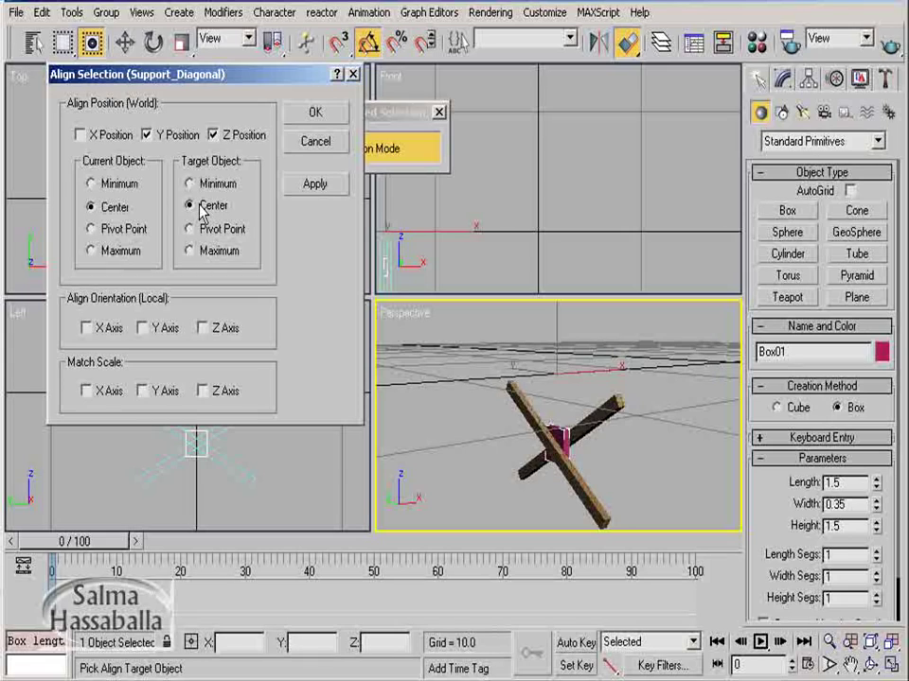
{"action": "left_click", "coordinate": [316, 114]}
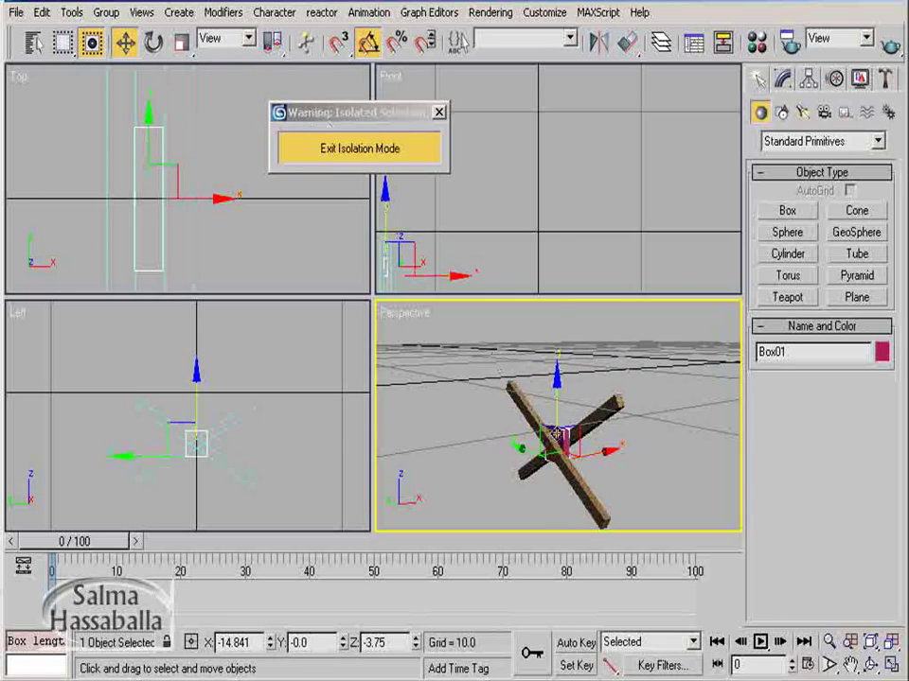
Step: Assign the Wood_Old material to the box between the diagonals
{"action": "left_click", "coordinate": [755, 44]}
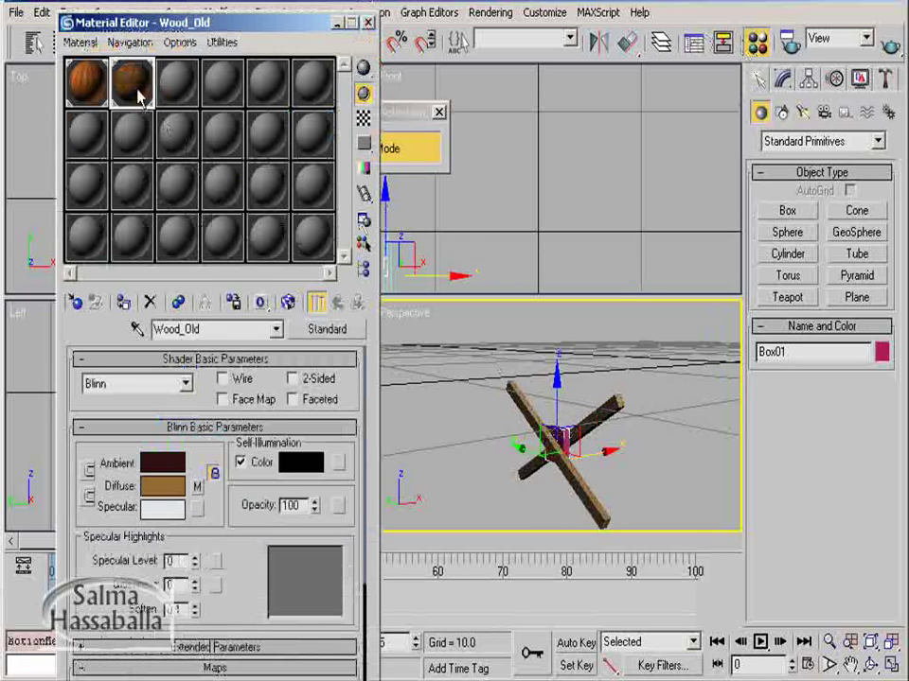
{"action": "left_click", "coordinate": [125, 306]}
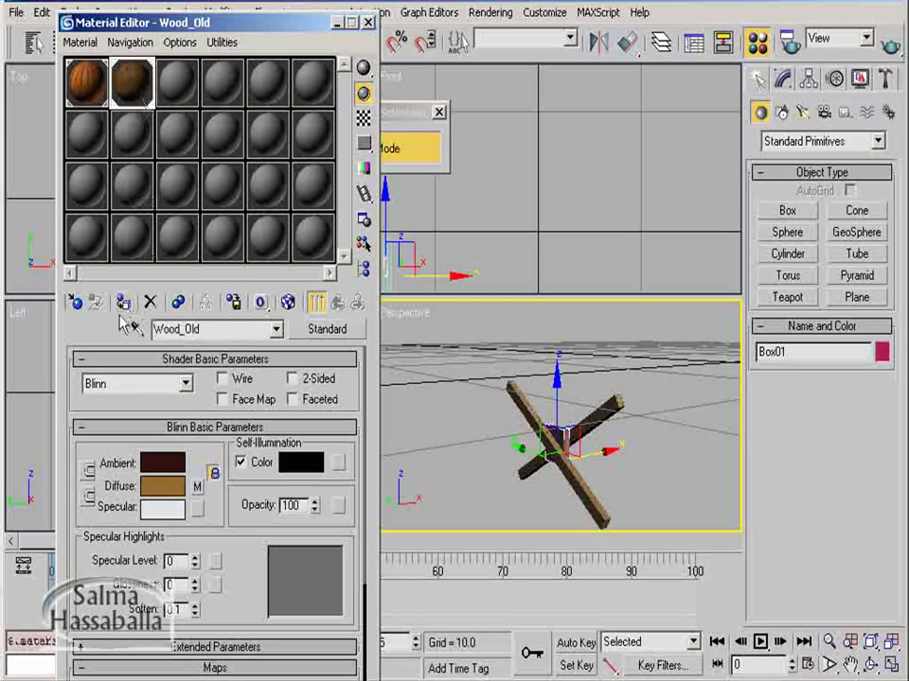
Step: Exit isolation mode and select the whole end support frame, including its columns, diagonals and spacer block
{"action": "left_click", "coordinate": [368, 22]}
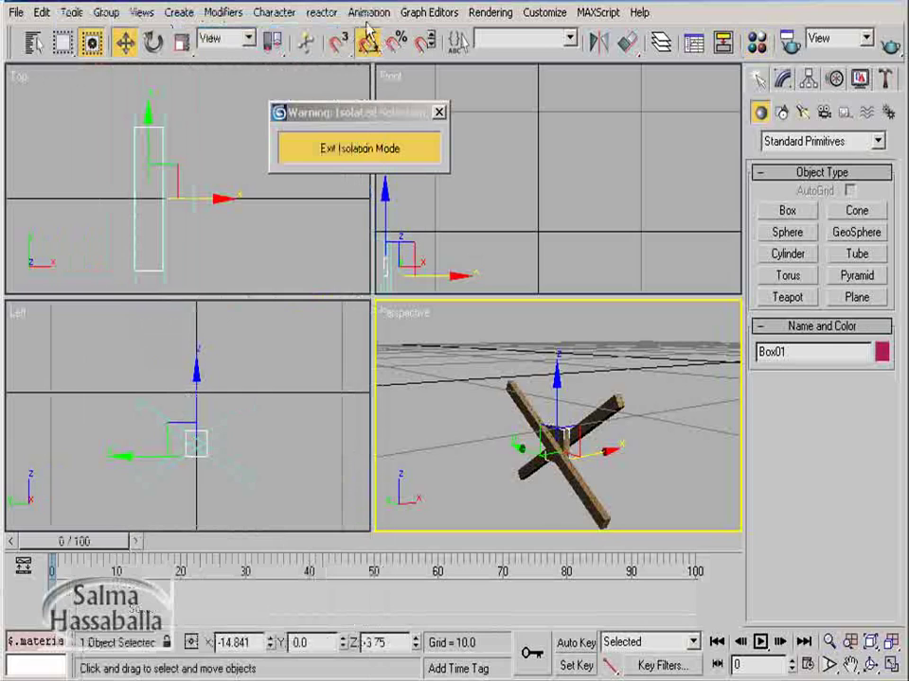
{"action": "left_click", "coordinate": [368, 159]}
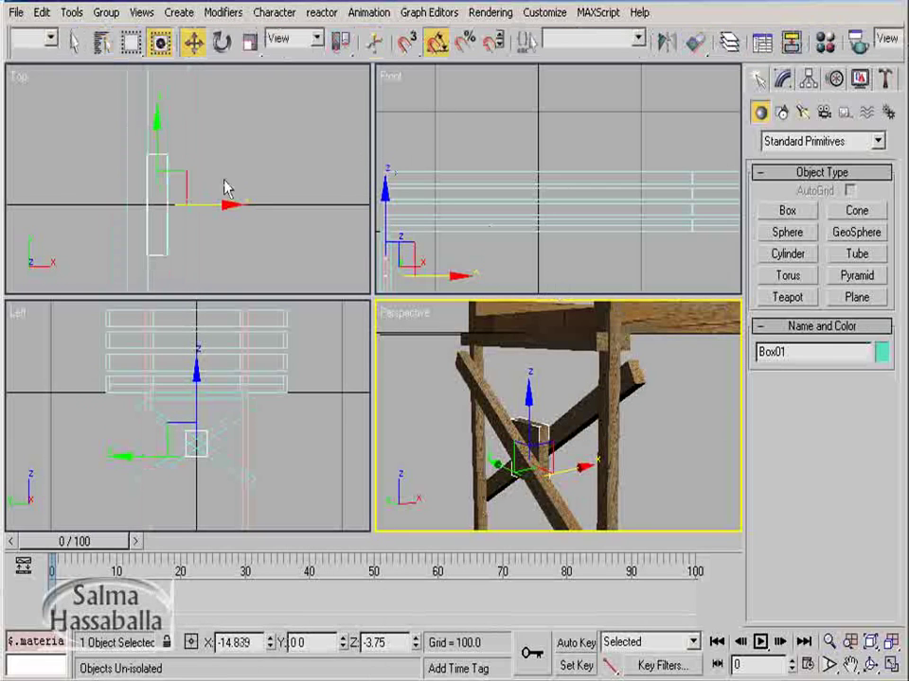
{"action": "scroll", "coordinate": [224, 187], "scroll_direction": "up", "scroll_amount": 6}
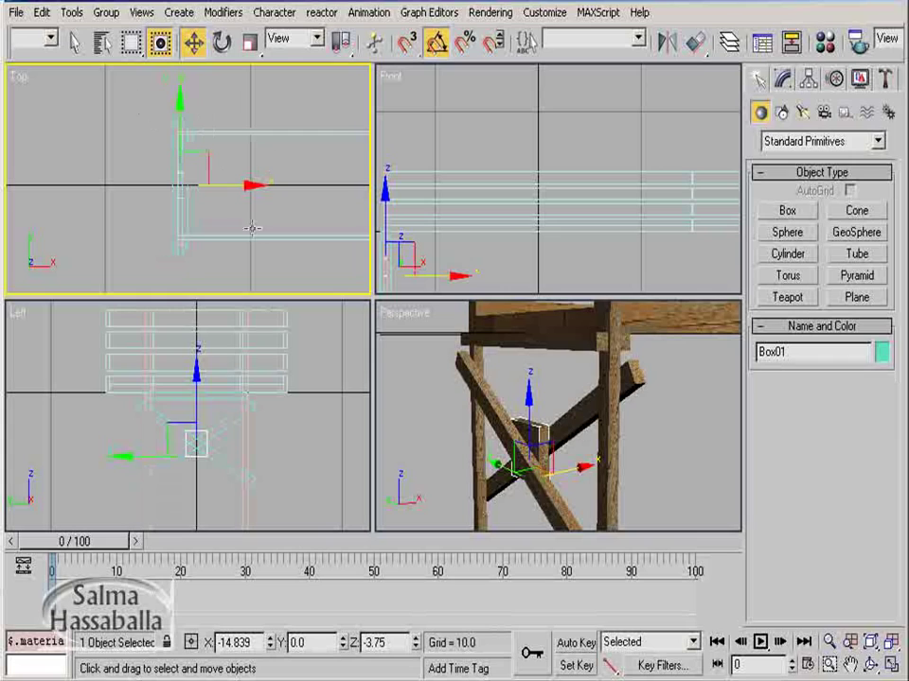
{"action": "left_click", "coordinate": [160, 42]}
{"action": "left_click_drag", "start_coordinate": [128, 92], "coordinate": [205, 297]}
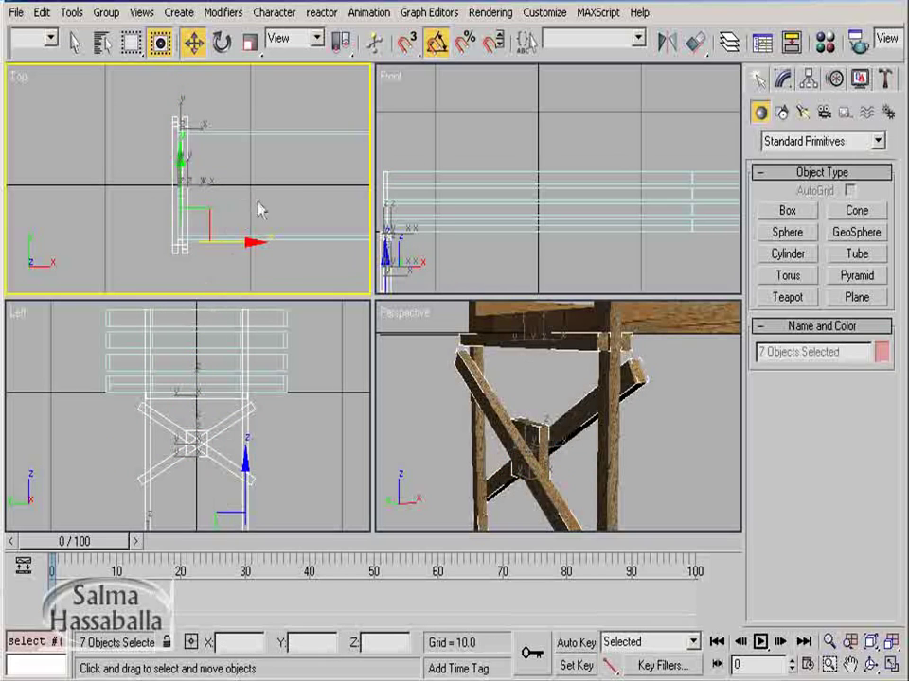
Step: Clone the support frame along X as 5 instances evenly spaced beneath the walkway up to the hexagonal platform
{"action": "middle_click_drag", "start_coordinate": [266, 196], "coordinate": [209, 199]}
{"action": "scroll", "coordinate": [228, 201], "scroll_direction": "down", "scroll_amount": 2}
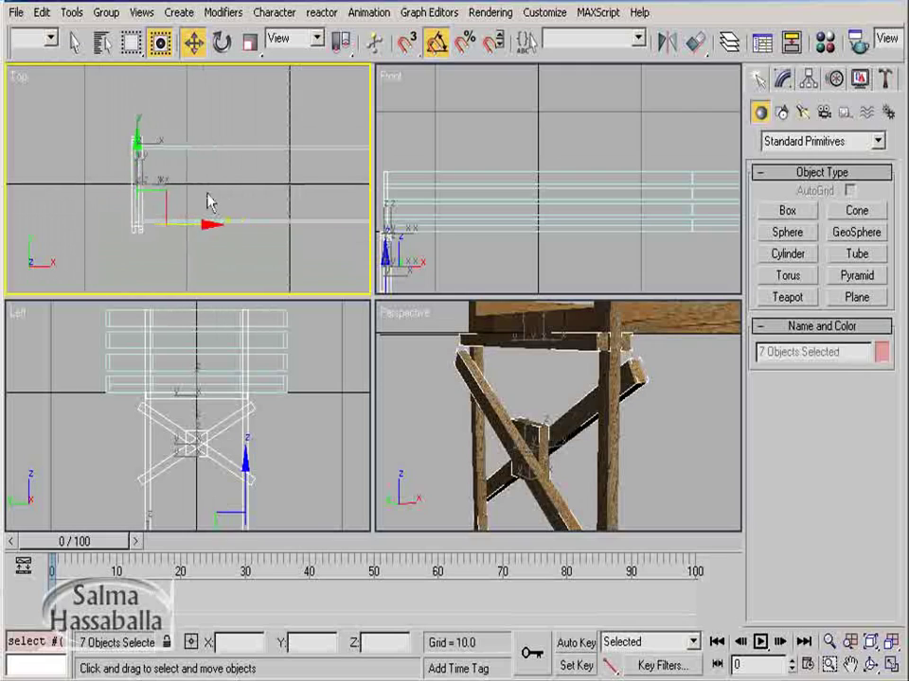
{"action": "left_click", "coordinate": [192, 52]}
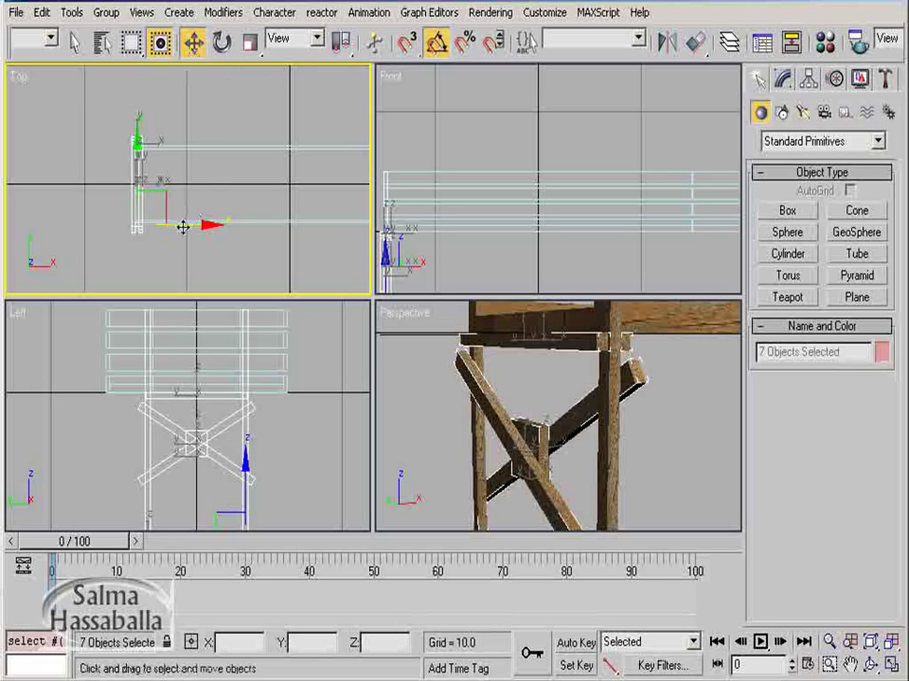
{"action": "left_click_drag", "start_coordinate": [183, 227], "coordinate": [244, 228], "text": "shift"}
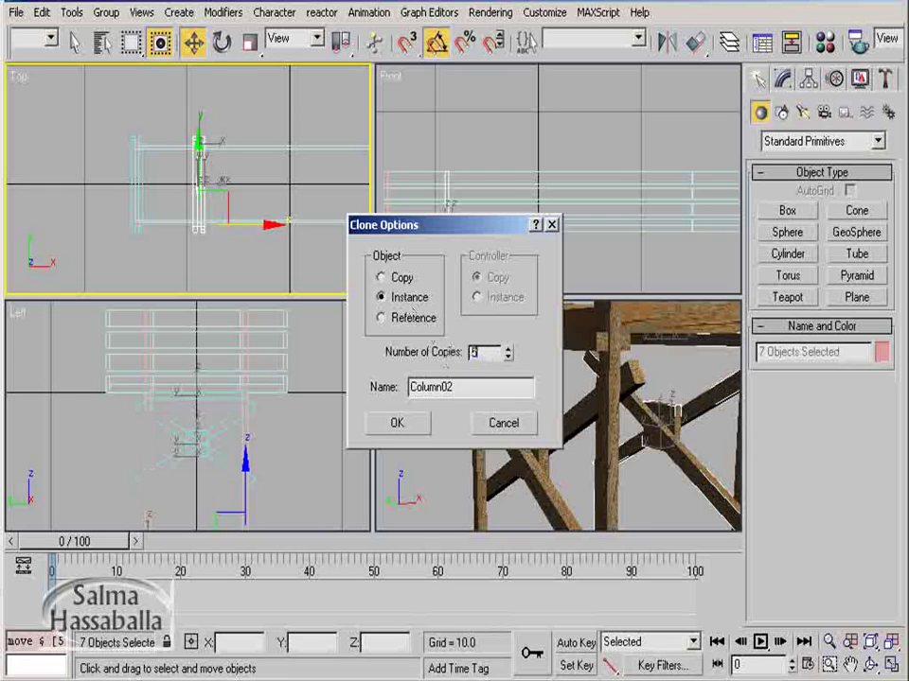
{"action": "left_click", "coordinate": [410, 424]}
{"action": "mouse_move", "coordinate": [550, 431]}
{"action": "middle_mouse_down", "text": "alt"}
{"action": "mouse_move", "coordinate": [493, 456]}
{"action": "mouse_move", "coordinate": [516, 466]}
{"action": "mouse_move", "coordinate": [217, 498]}
{"action": "mouse_move", "coordinate": [531, 473]}
{"action": "mouse_move", "coordinate": [522, 465]}
{"action": "middle_mouse_up", "text": "alt"}
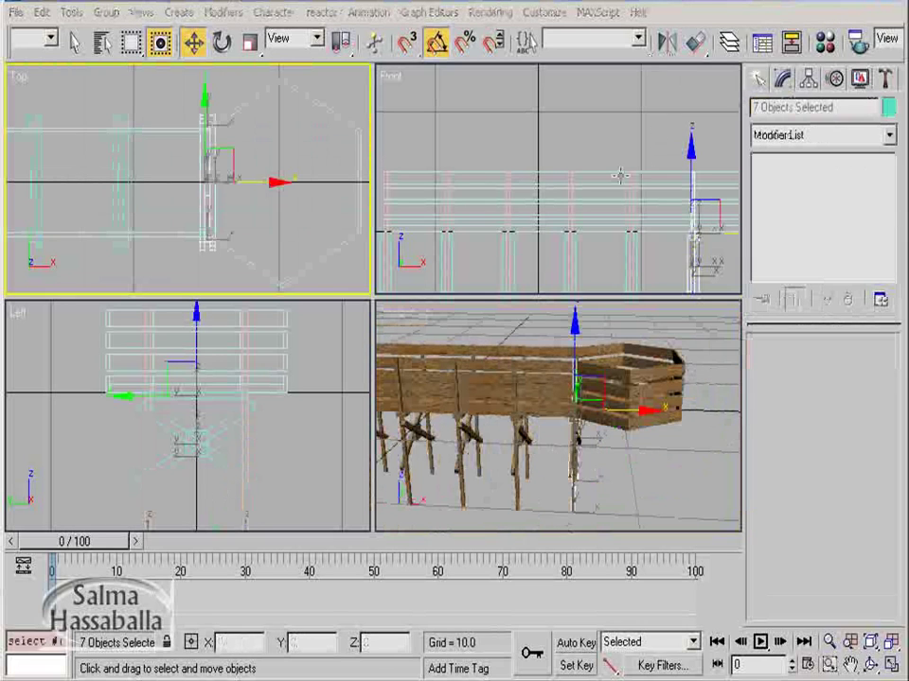
Step: Select only the last frame's negative-Y column, where the walkway meets the hexagonal platform
{"action": "scroll", "coordinate": [238, 204], "scroll_direction": "up", "scroll_amount": 2}
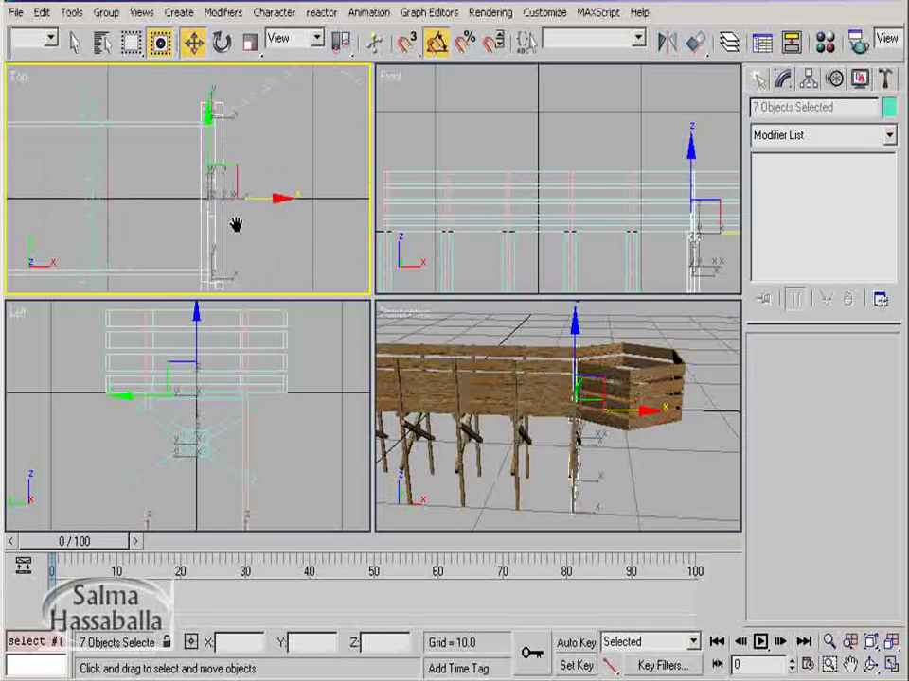
{"action": "middle_click_drag", "start_coordinate": [240, 232], "coordinate": [231, 168]}
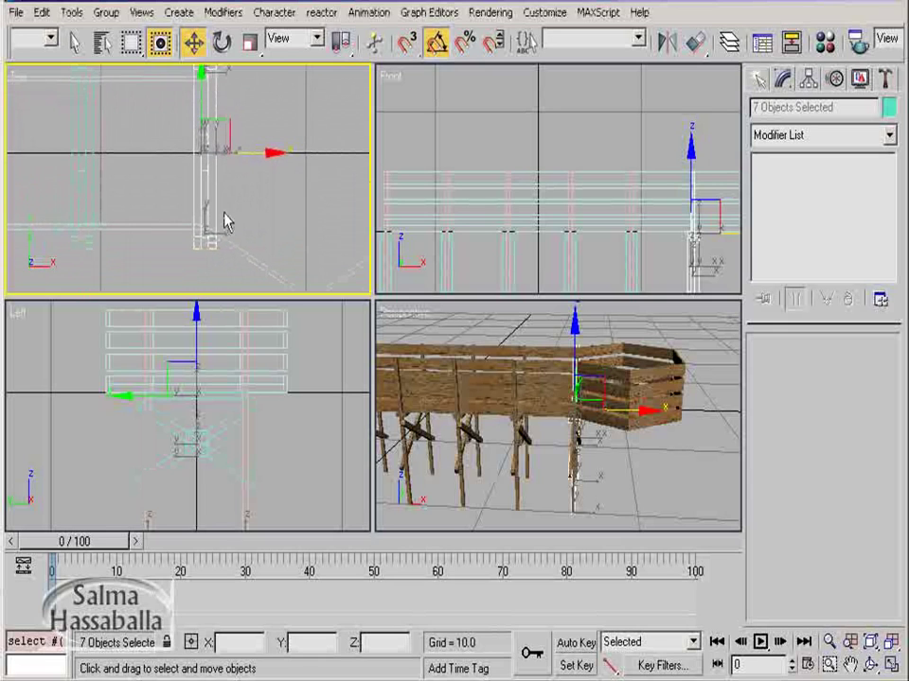
{"action": "scroll", "coordinate": [227, 226], "scroll_direction": "down", "scroll_amount": 3}
{"action": "scroll", "coordinate": [225, 221], "scroll_direction": "down", "scroll_amount": 1}
{"action": "middle_click_drag", "start_coordinate": [228, 211], "coordinate": [247, 213]}
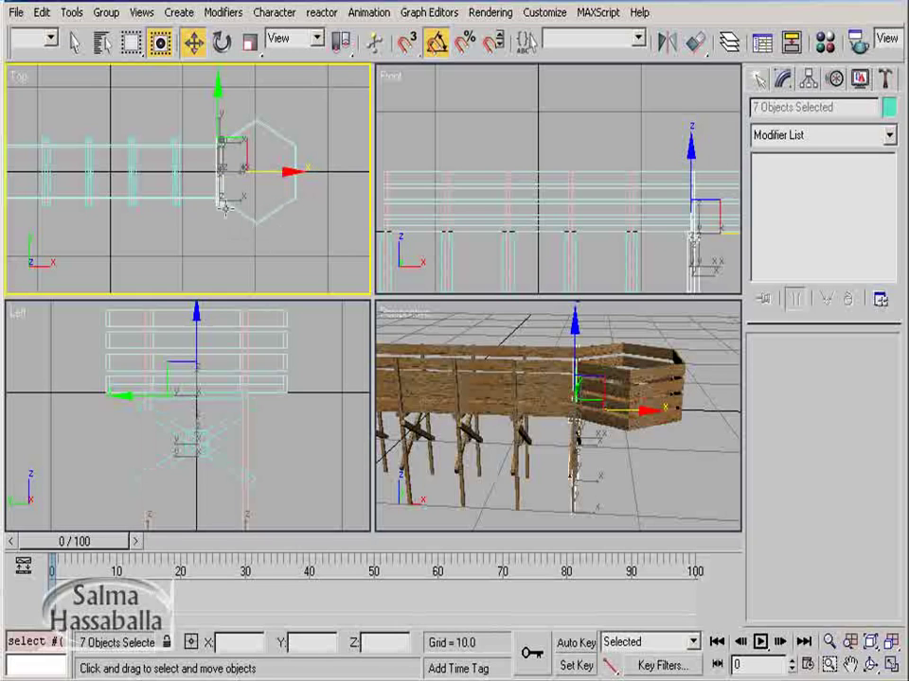
{"action": "scroll", "coordinate": [246, 225], "scroll_direction": "up", "scroll_amount": 3}
{"action": "scroll", "coordinate": [249, 222], "scroll_direction": "up", "scroll_amount": 2}
{"action": "middle_click_drag", "start_coordinate": [247, 217], "coordinate": [197, 189]}
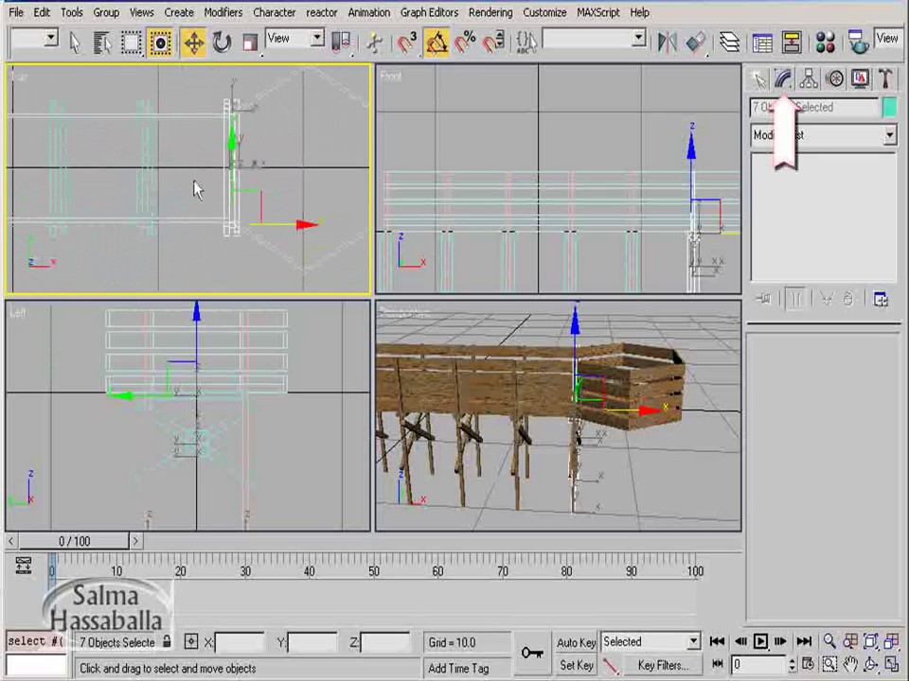
{"action": "left_click", "coordinate": [230, 227]}
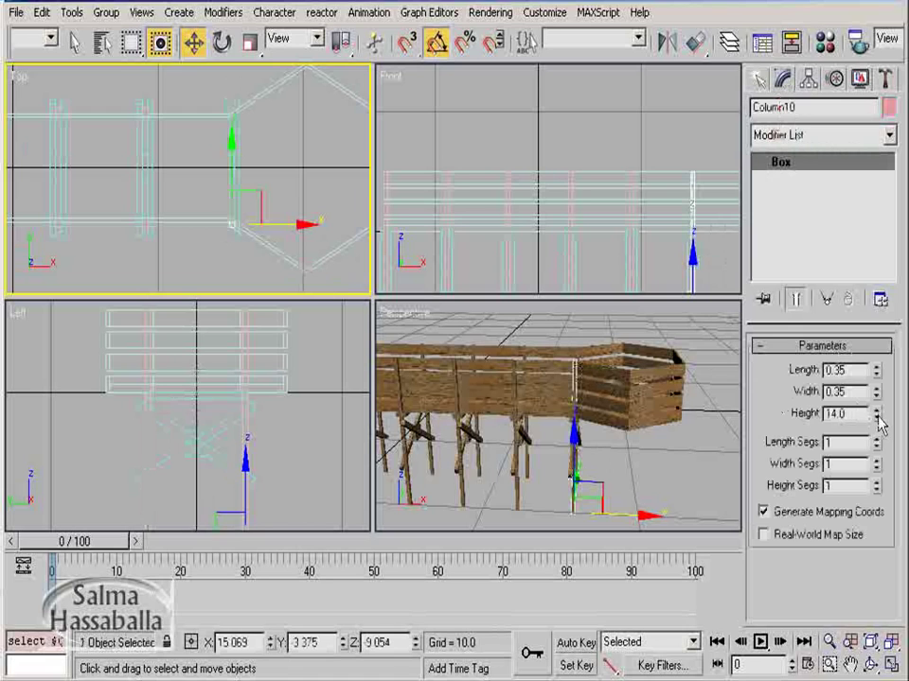
Step: Try increasing the instanced column's height to 15.12 and undo the change
{"action": "mouse_move", "coordinate": [877, 418]}
{"action": "left_mouse_down"}
{"action": "mouse_move", "coordinate": [876, 376]}
{"action": "mouse_move", "coordinate": [877, 417]}
{"action": "mouse_move", "coordinate": [875, 379]}
{"action": "mouse_move", "coordinate": [875, 402]}
{"action": "left_mouse_up"}
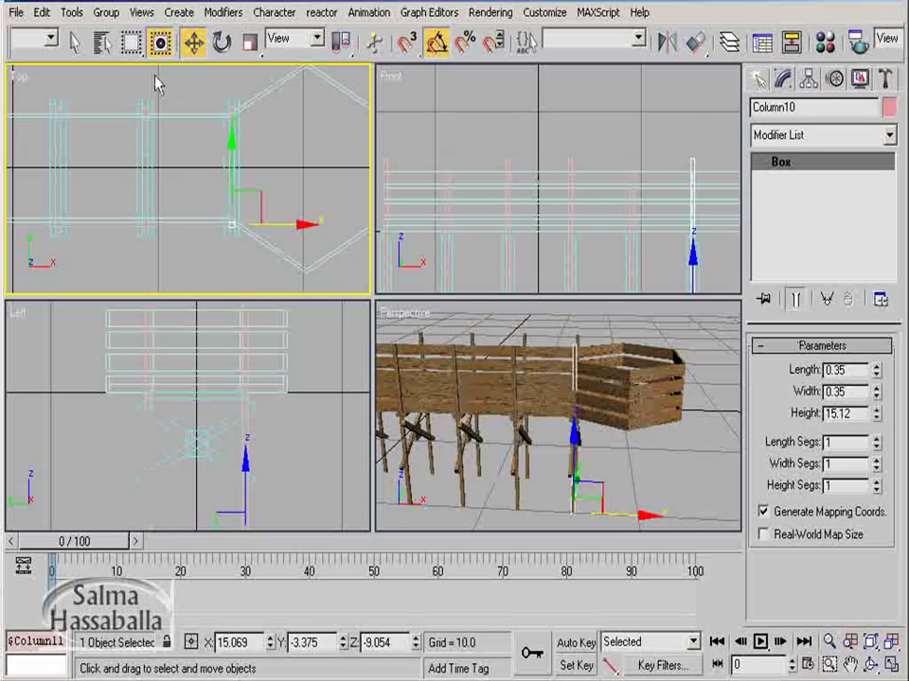
{"action": "left_click_drag", "start_coordinate": [29, 40], "coordinate": [194, 40]}
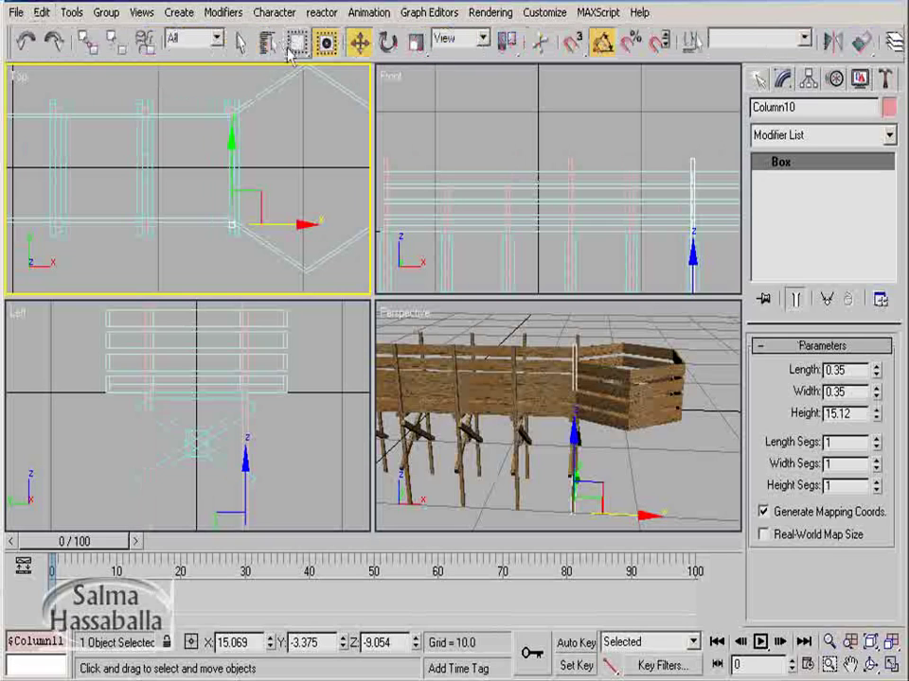
{"action": "left_click", "coordinate": [27, 42]}
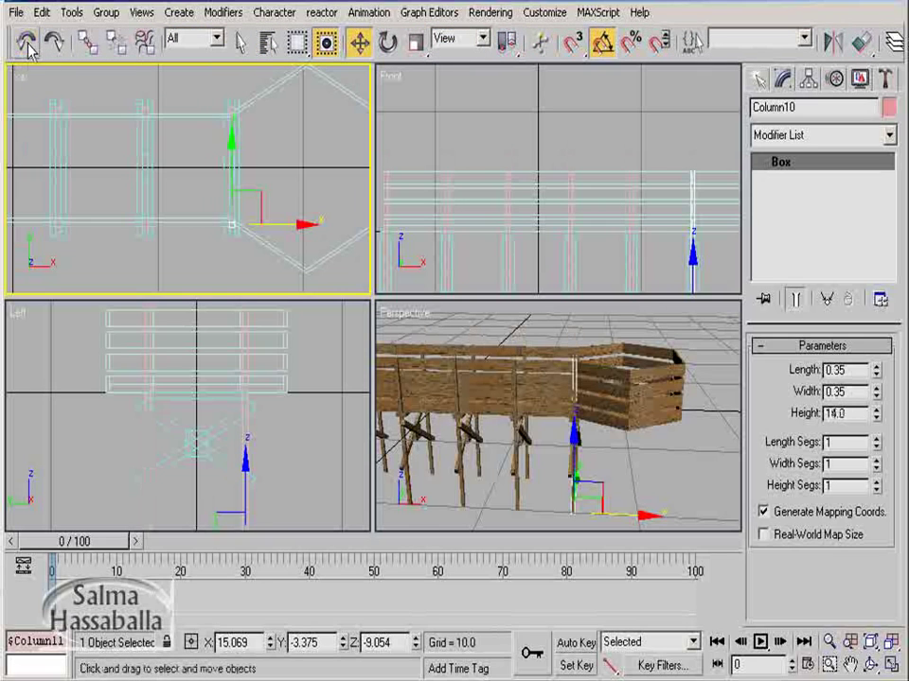
Step: Make the selected column unique from its instances and set its height to 18
{"action": "left_click", "coordinate": [824, 301]}
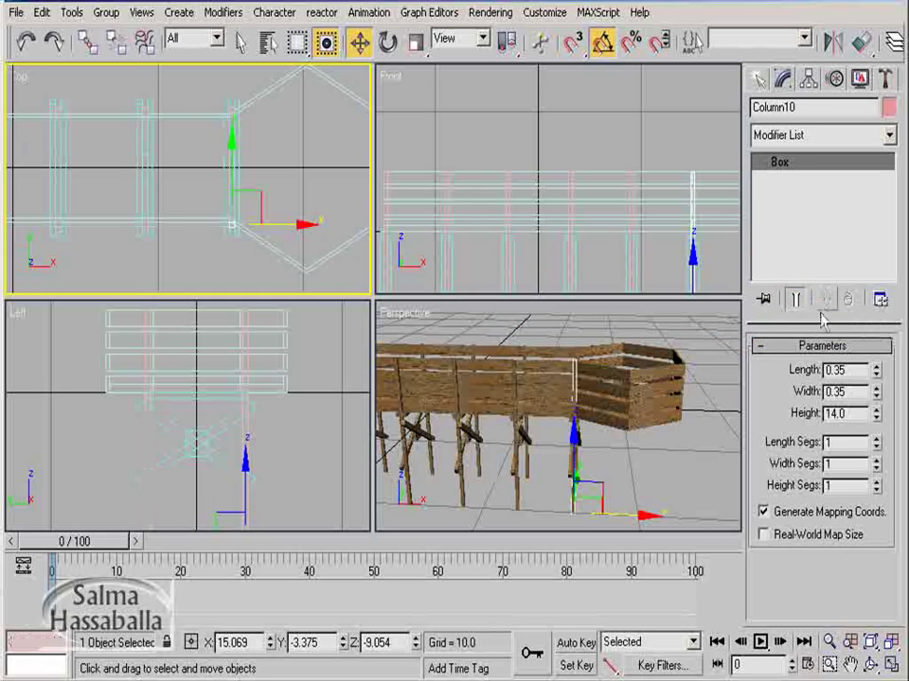
{"action": "double_click", "coordinate": [852, 413]}
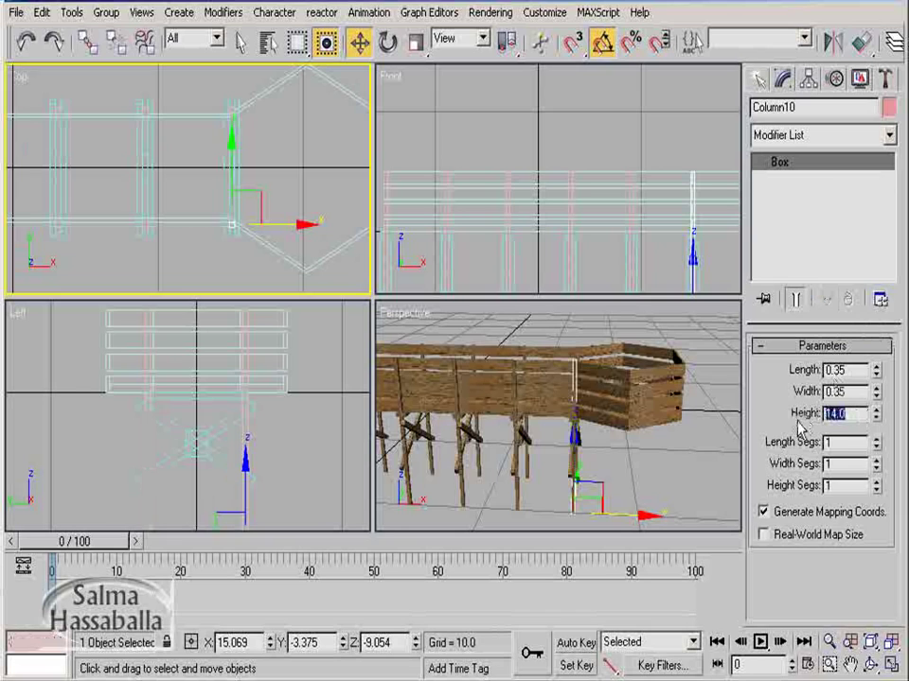
{"action": "type", "text": "18"}
{"action": "key", "text": "Return"}
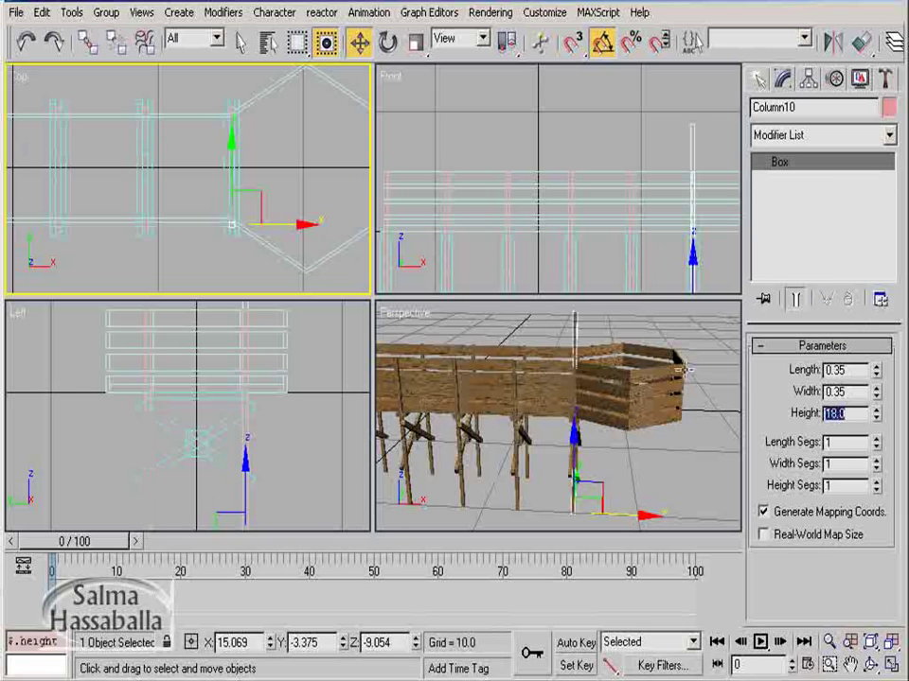
Step: Make the opposite column of the last frame unique and set its height to 18
{"action": "scroll", "coordinate": [214, 174], "scroll_direction": "up", "scroll_amount": 3}
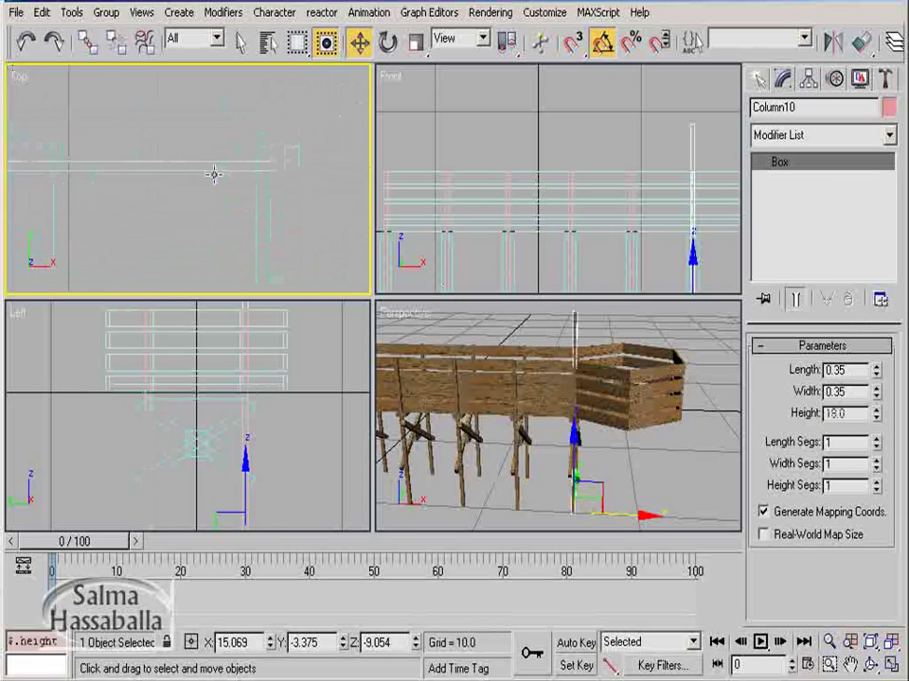
{"action": "middle_click_drag", "start_coordinate": [248, 156], "coordinate": [172, 142]}
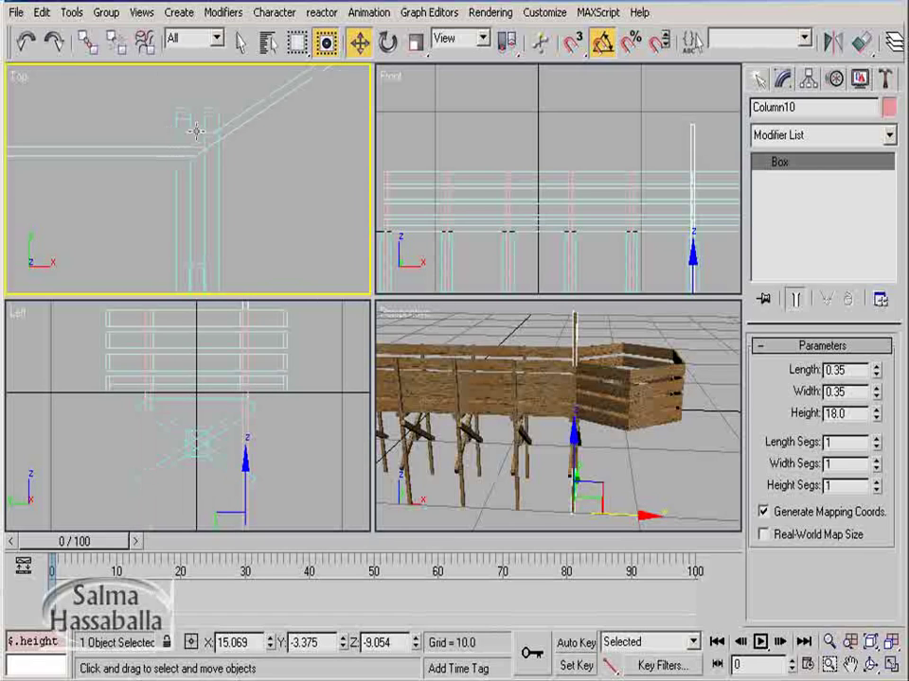
{"action": "left_click", "coordinate": [196, 132]}
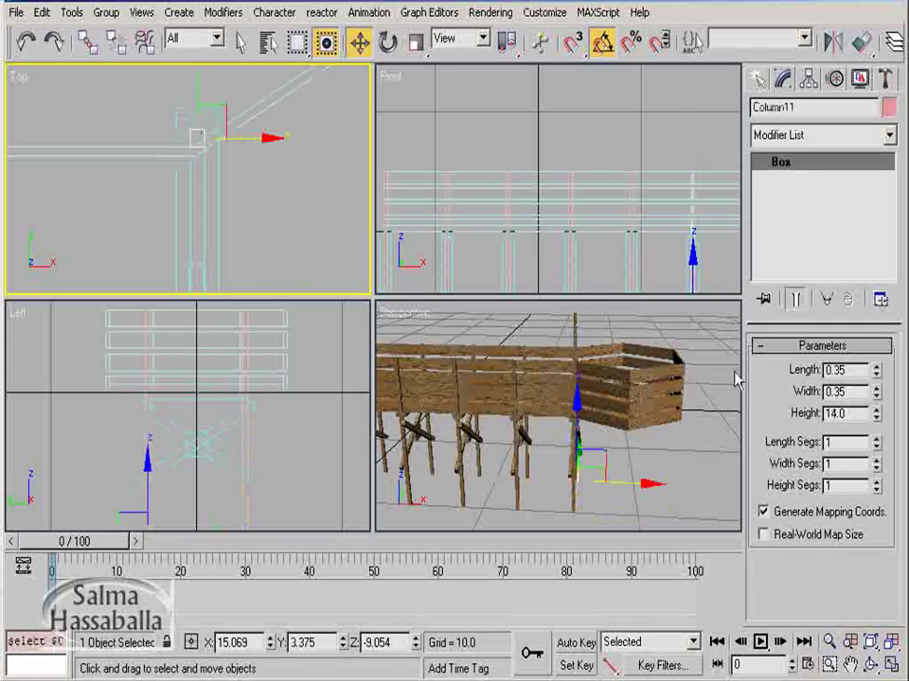
{"action": "left_click", "coordinate": [828, 303]}
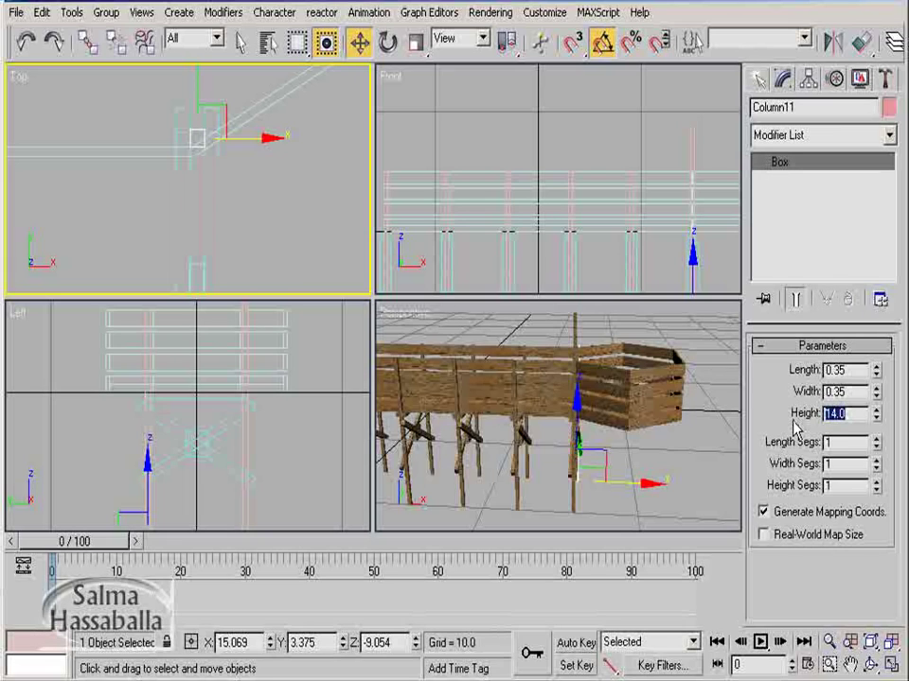
{"action": "type", "text": "18"}
{"action": "key", "text": "Return"}
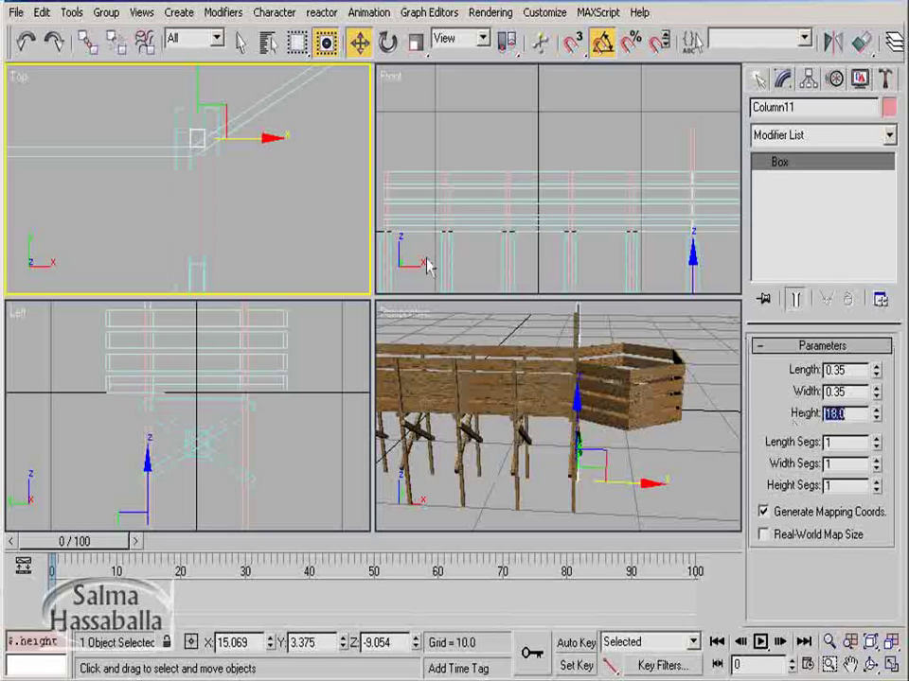
Step: Clone the tall column as one instance at the hexagonal platform's positive-Y corner, at about X 20.1, Y 5.8
{"action": "scroll", "coordinate": [331, 213], "scroll_direction": "down", "scroll_amount": 3}
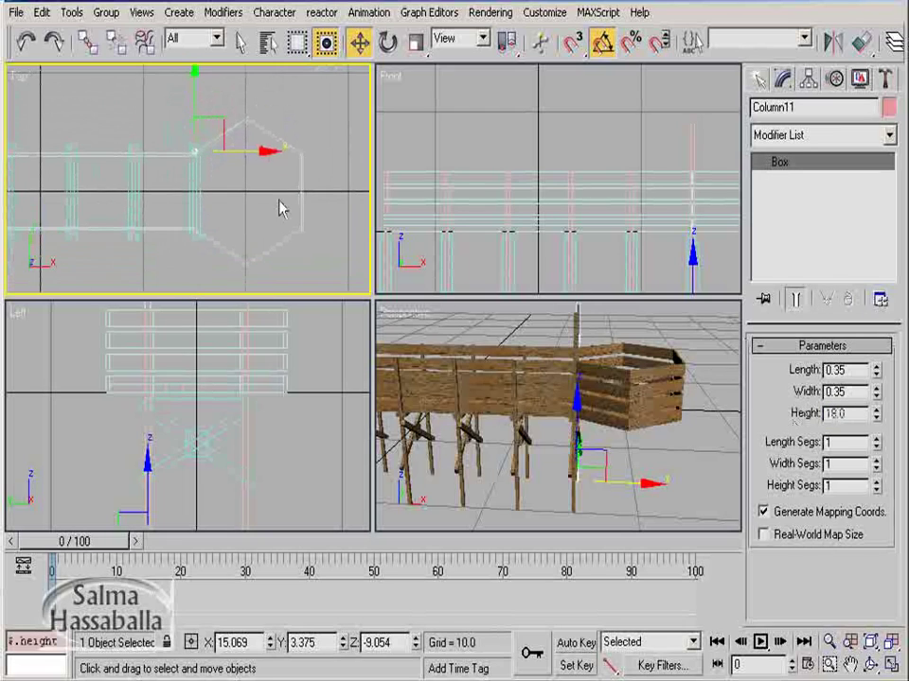
{"action": "scroll", "coordinate": [273, 206], "scroll_direction": "up", "scroll_amount": 2}
{"action": "middle_click_drag", "start_coordinate": [273, 209], "coordinate": [257, 212]}
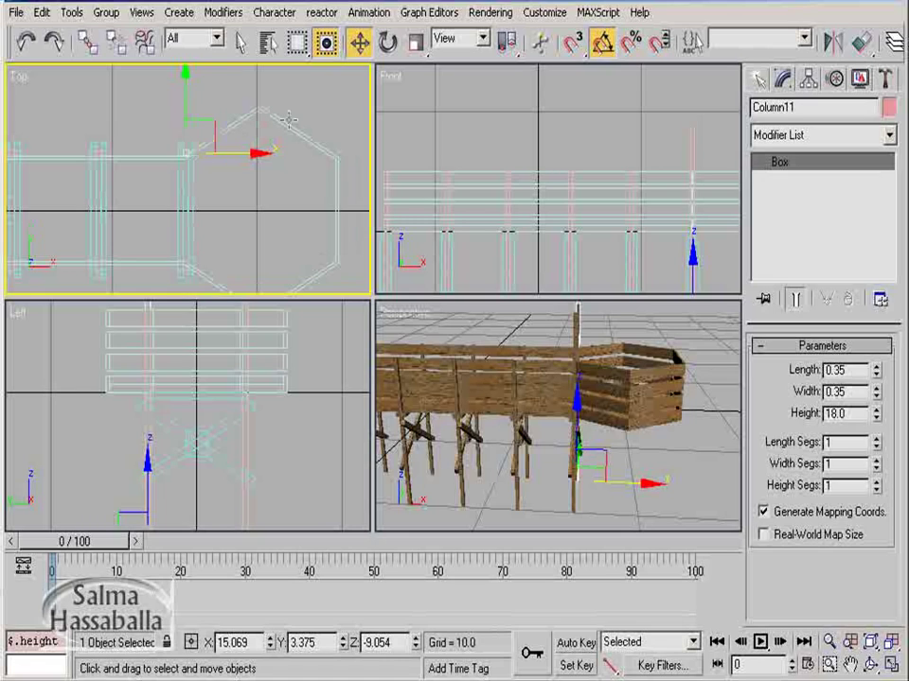
{"action": "middle_click_drag", "start_coordinate": [320, 247], "coordinate": [313, 215]}
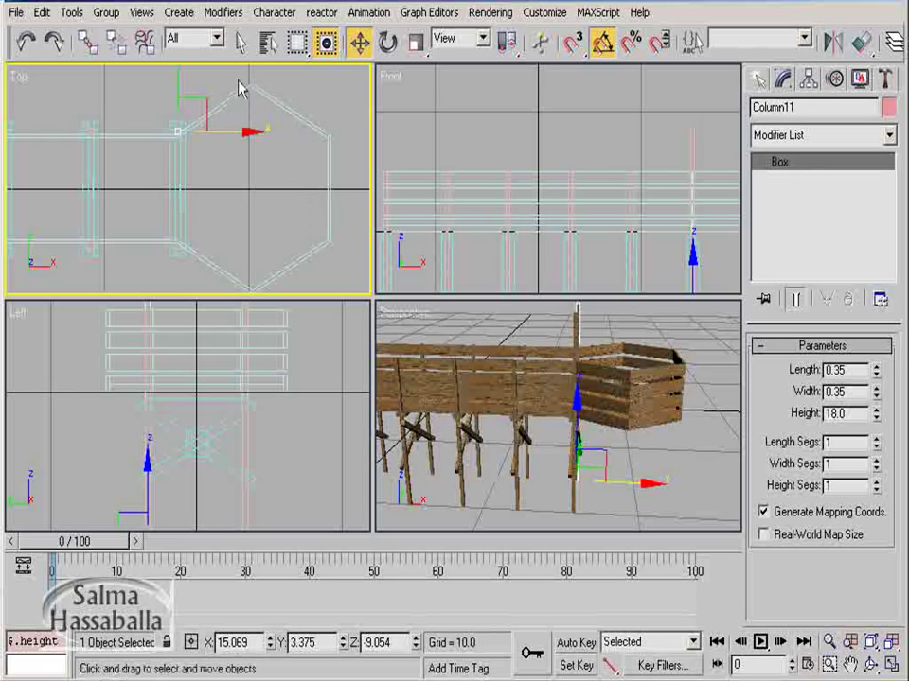
{"action": "mouse_move", "coordinate": [201, 100]}
{"action": "left_mouse_down"}
{"action": "mouse_move", "coordinate": [265, 83]}
{"action": "mouse_move", "coordinate": [284, 69]}
{"action": "mouse_move", "coordinate": [274, 60]}
{"action": "mouse_move", "coordinate": [281, 72]}
{"action": "left_mouse_up"}
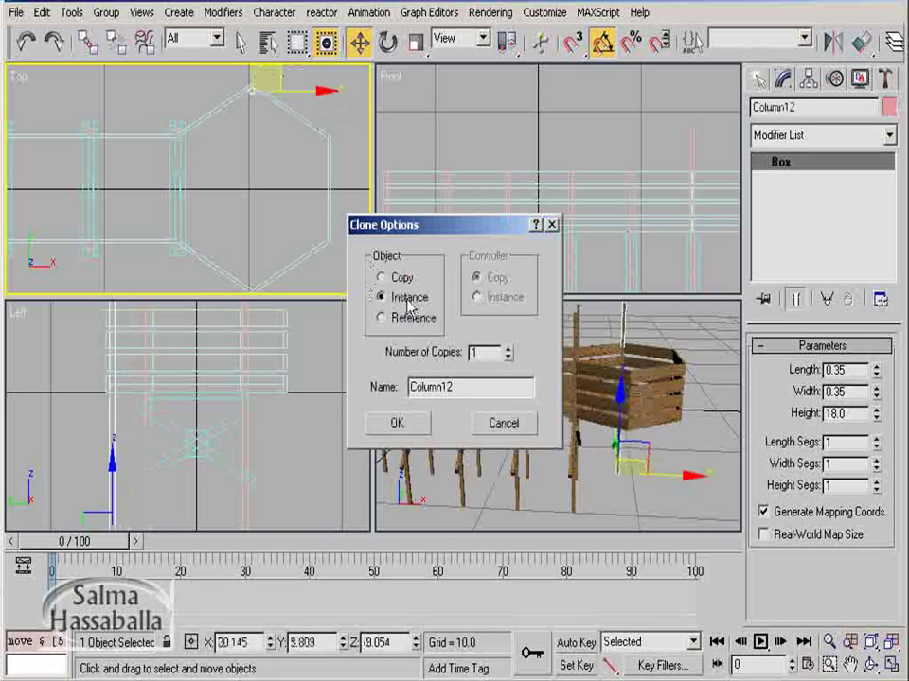
{"action": "left_click", "coordinate": [398, 423]}
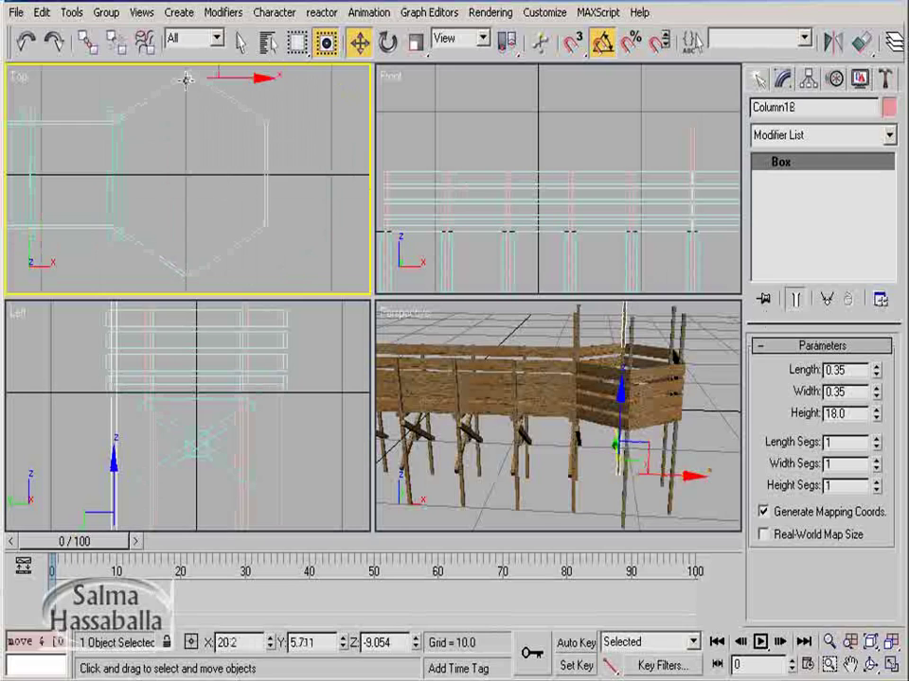
{"action": "left_click", "coordinate": [266, 144]}
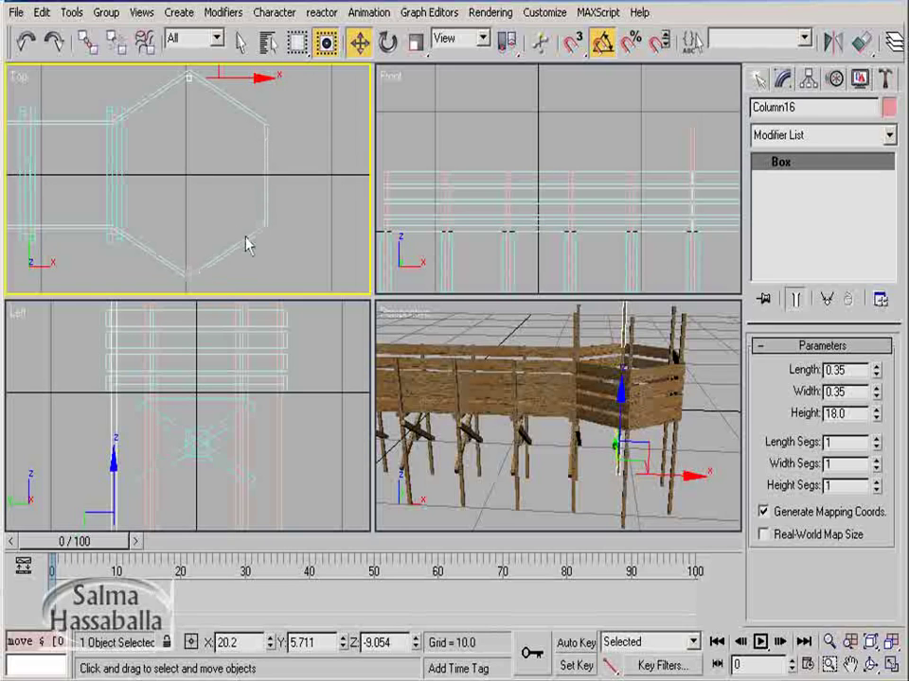